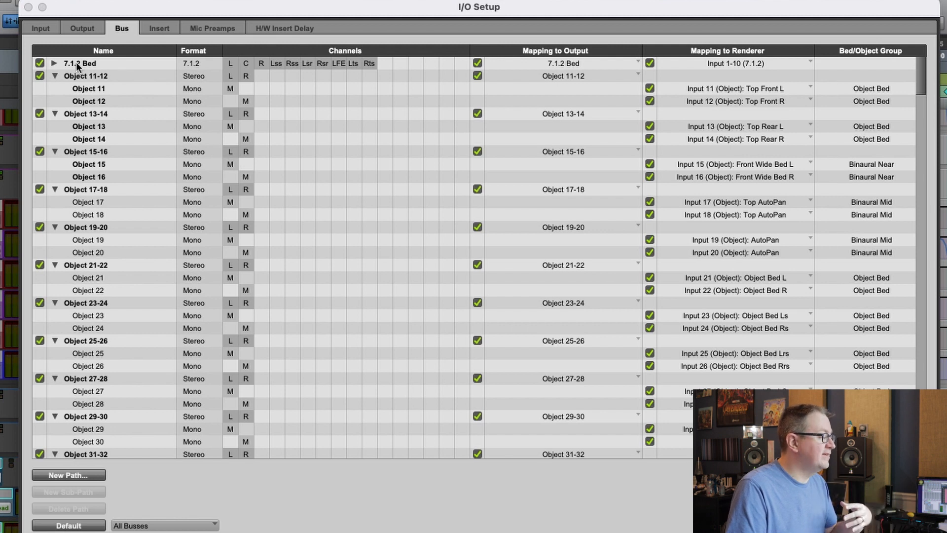
- Review the sub-paths of the 7.1.2 Bed bus and the output and renderer mappings of the object busses down to LTC Ch 129
left_click(55, 63)
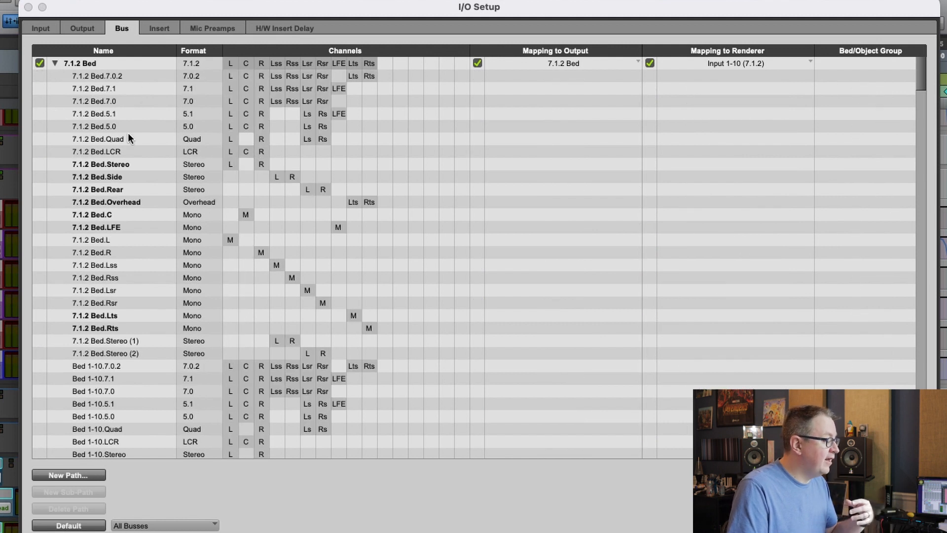
left_click(55, 64)
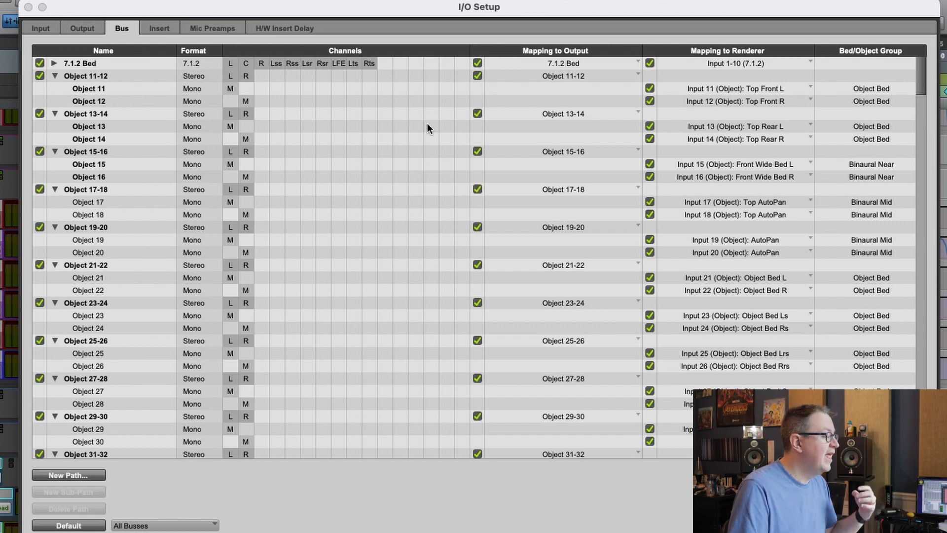
scroll(117, 74, "down", 10)
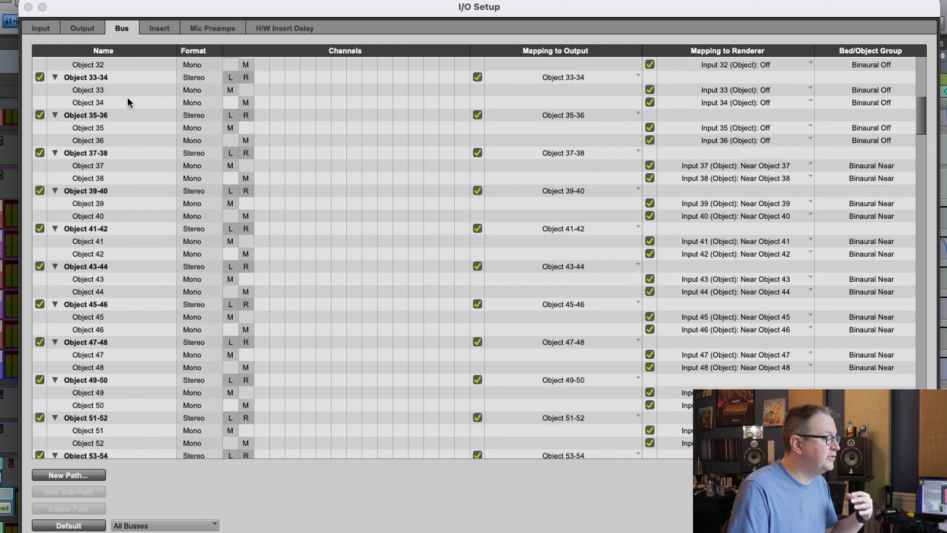
scroll(128, 108, "down", 15)
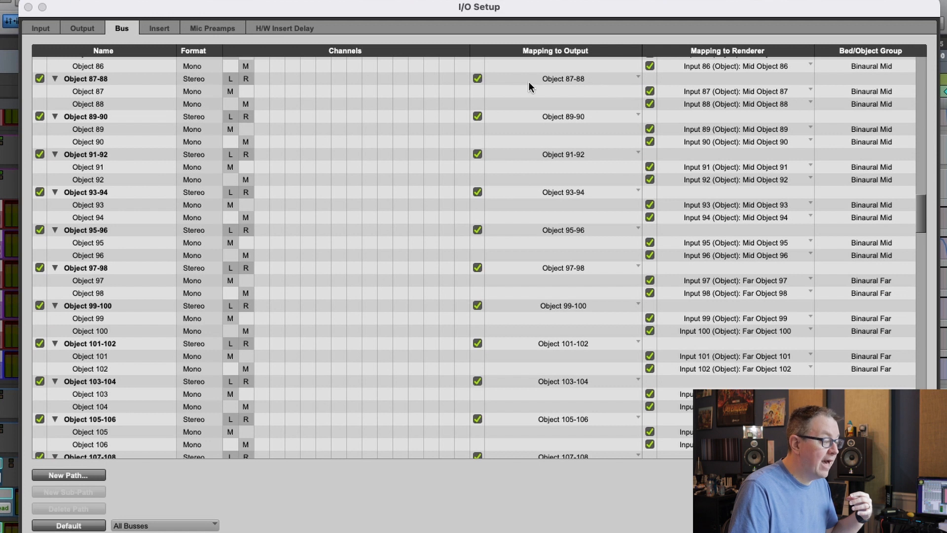
scroll(370, 223, "down", 10)
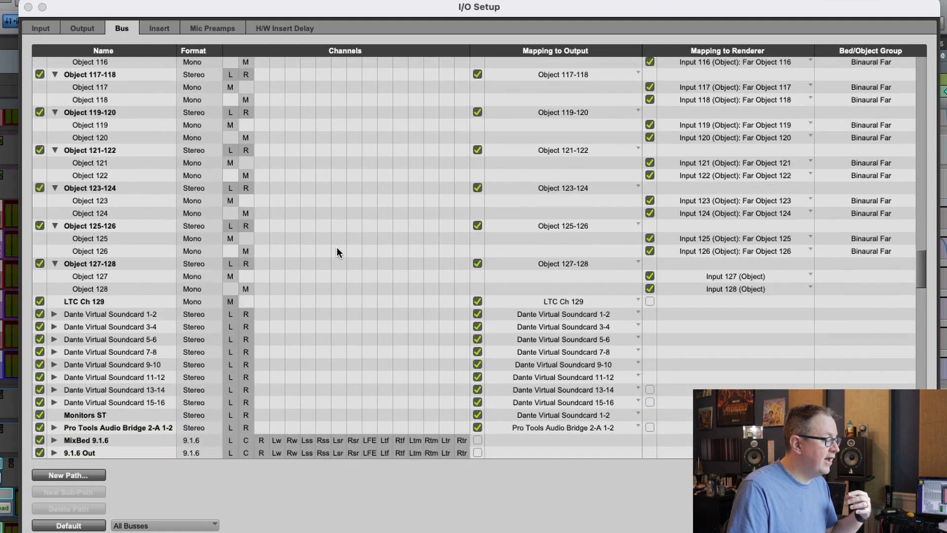
- Review the bus list back up from LTC Ch 129 and view the choices for creating default busses
scroll(339, 251, "up", 2)
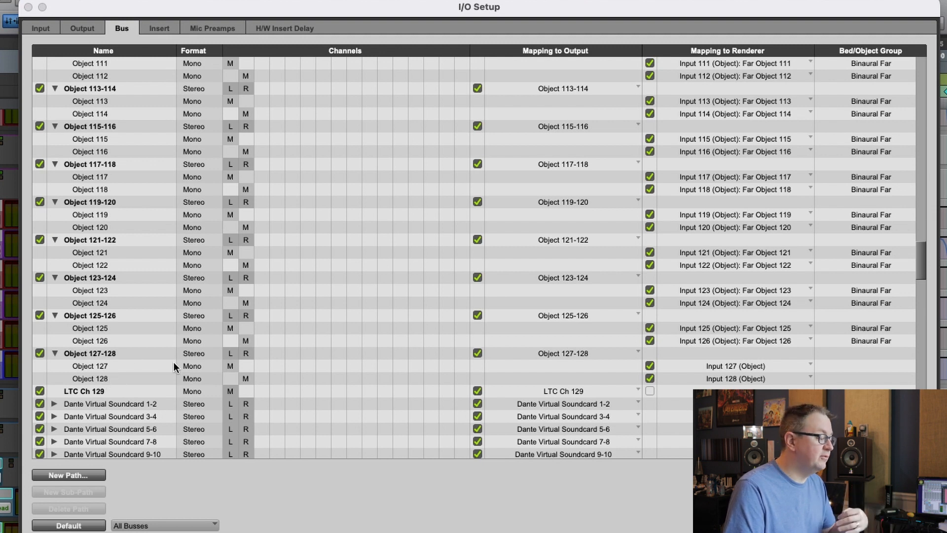
scroll(174, 362, "up", 3)
scroll(175, 364, "up", 20)
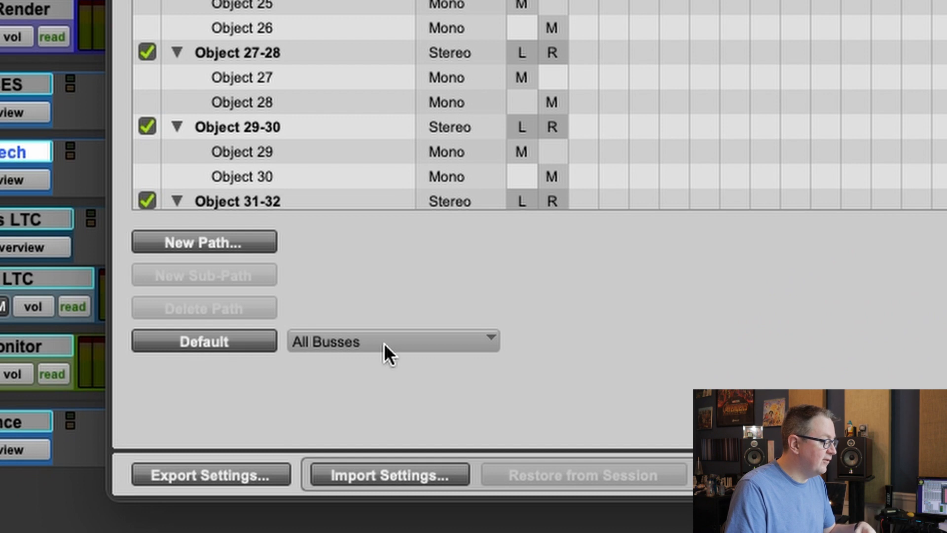
left_click(331, 385)
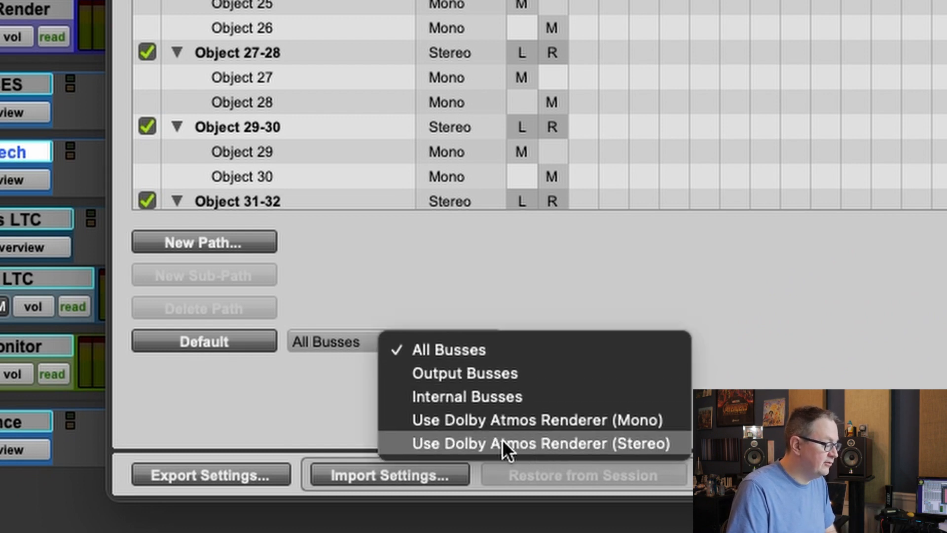
left_click(245, 359)
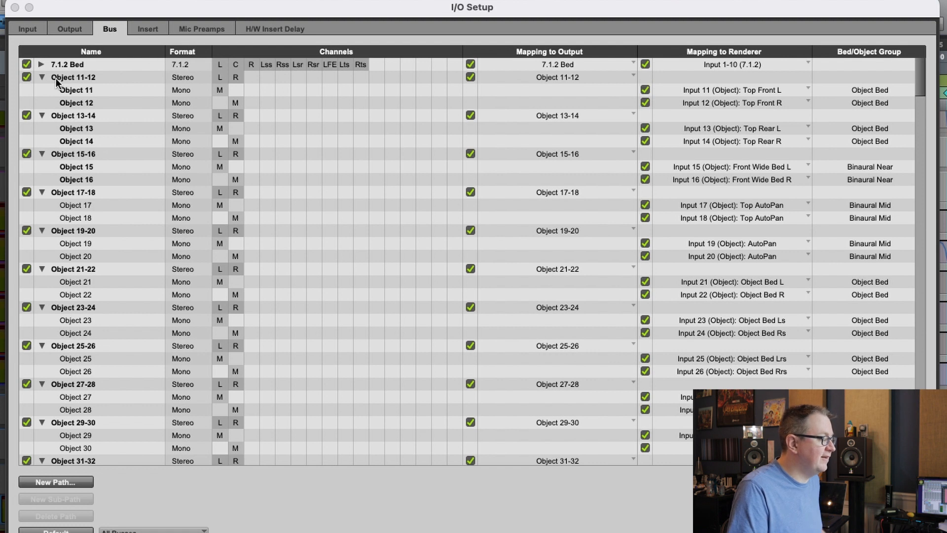
- Collapse all object paths, expand only Object 11-12, and try to remove Object 11's mapping to the renderer
left_click(41, 77, "alt")
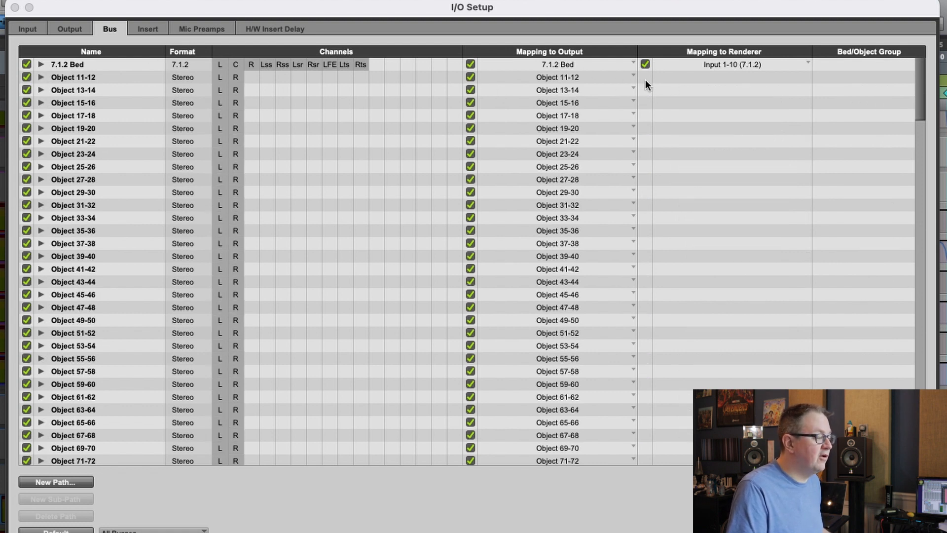
left_click(37, 77)
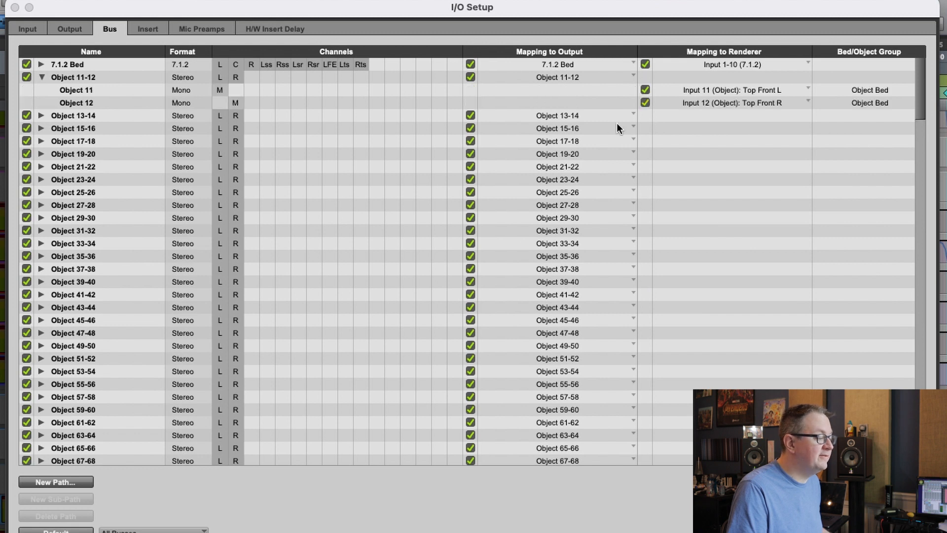
left_click(645, 90)
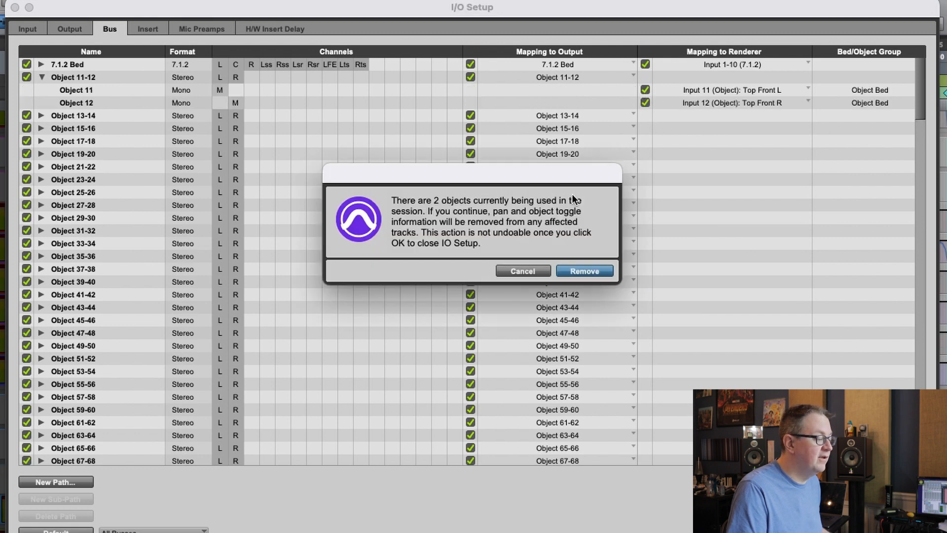
left_click(524, 270)
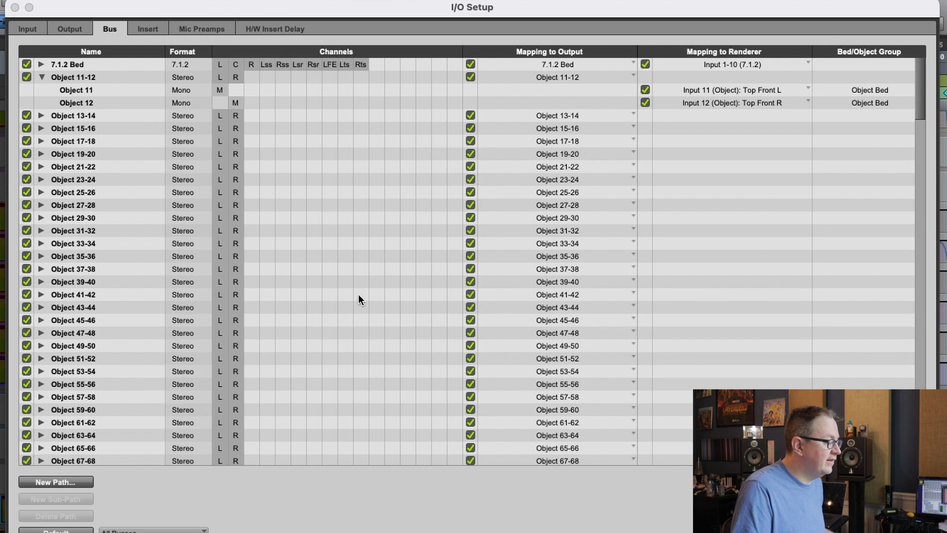
- Expand the Object 127-128 bus and remove its objects' mapping to the renderer
scroll(358, 294, "down", 10)
scroll(358, 298, "up", 1)
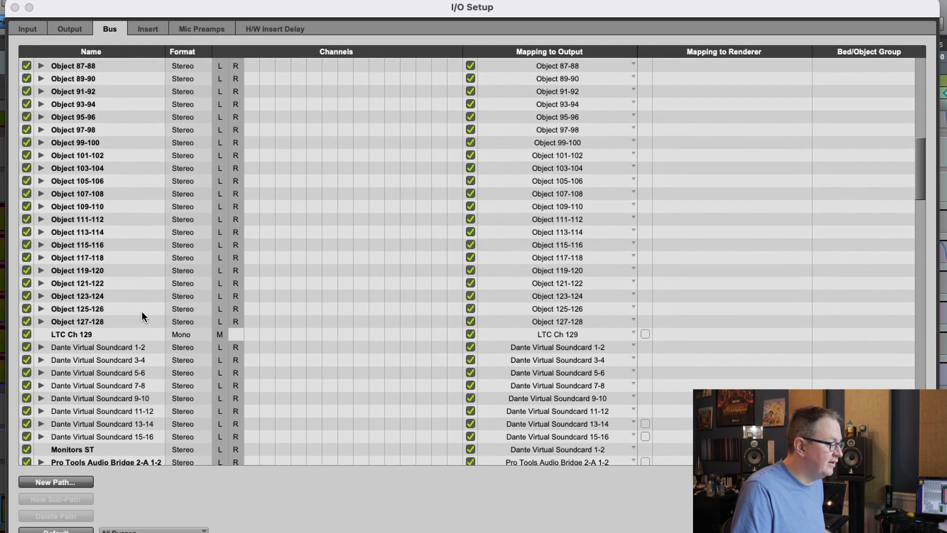
left_click(41, 321)
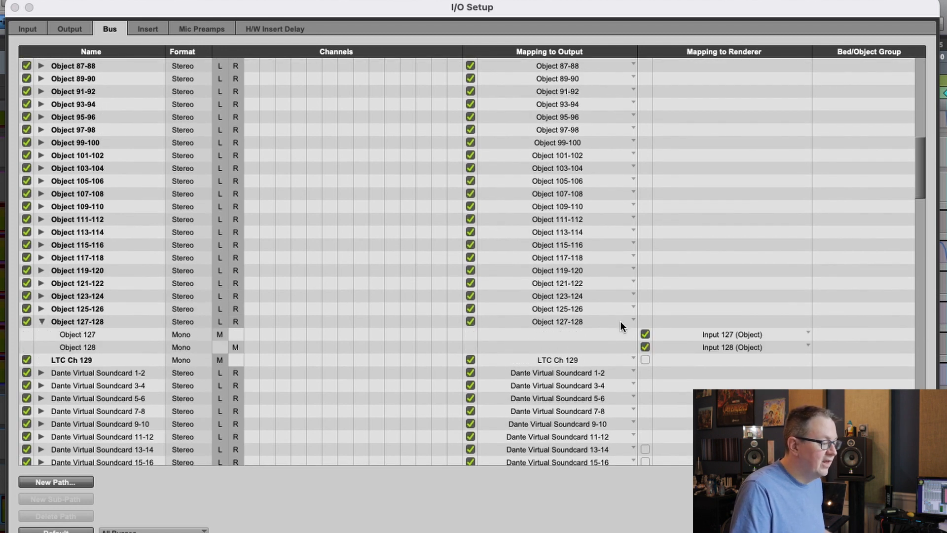
left_click(645, 334)
key("Return")
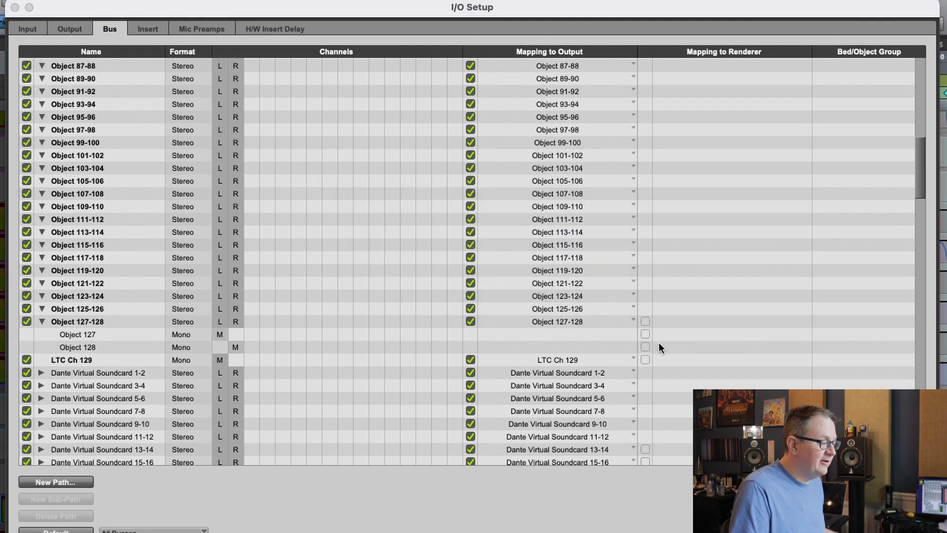
- Re-enable the renderer mapping for Objects 127 and 128 and review the mappings across the object list
left_click(646, 337, "alt")
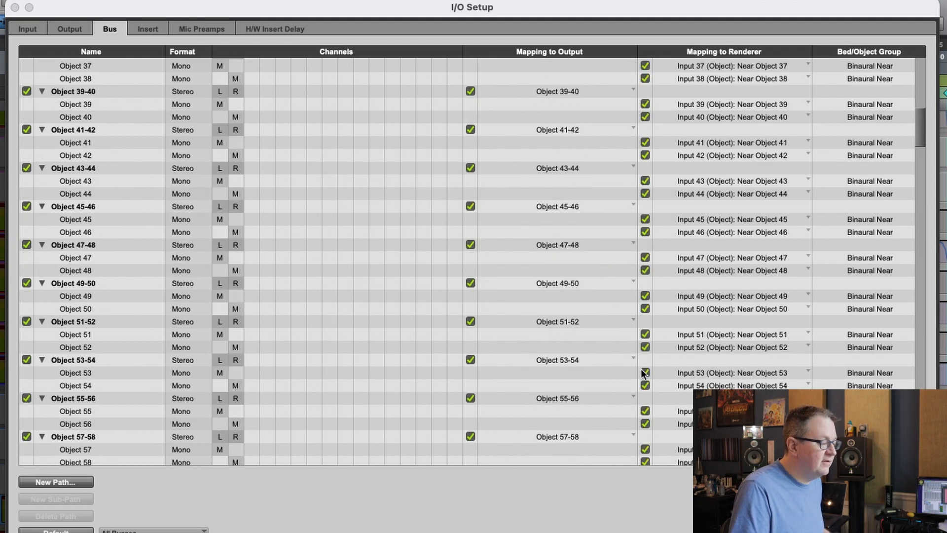
scroll(640, 368, "down", 10)
scroll(647, 370, "down", 15)
scroll(649, 363, "up", 10)
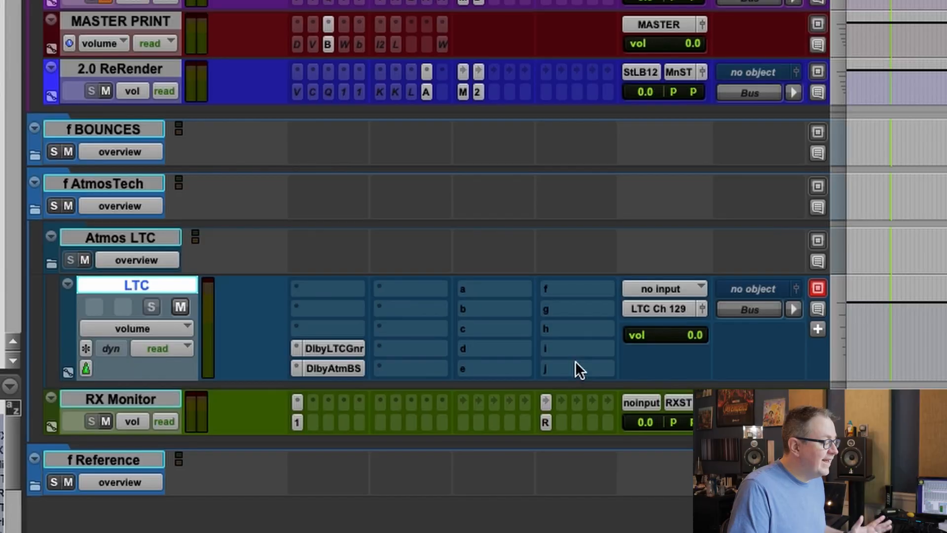
- Inspect the Dolby LTC Generator plug-in on the LTC track and close its window
scroll(575, 362, "up", 1)
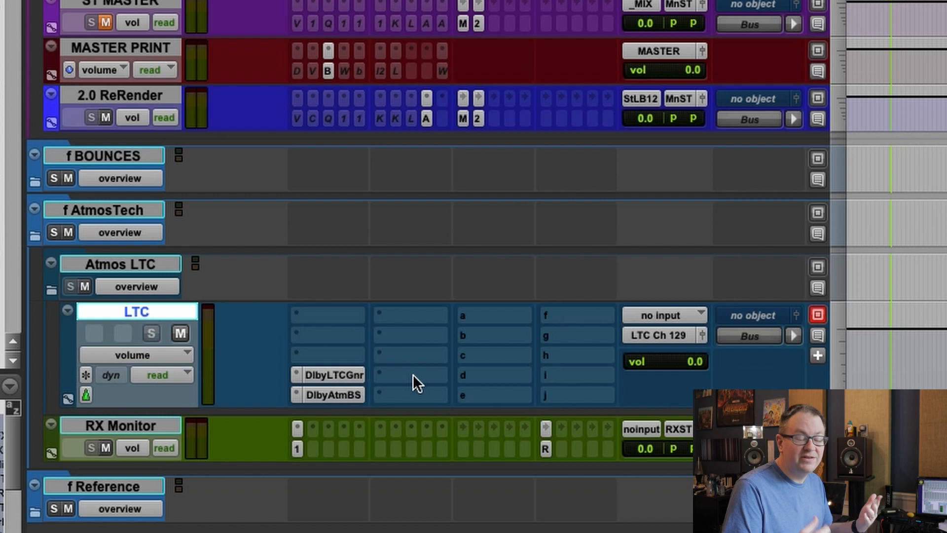
left_click(338, 375)
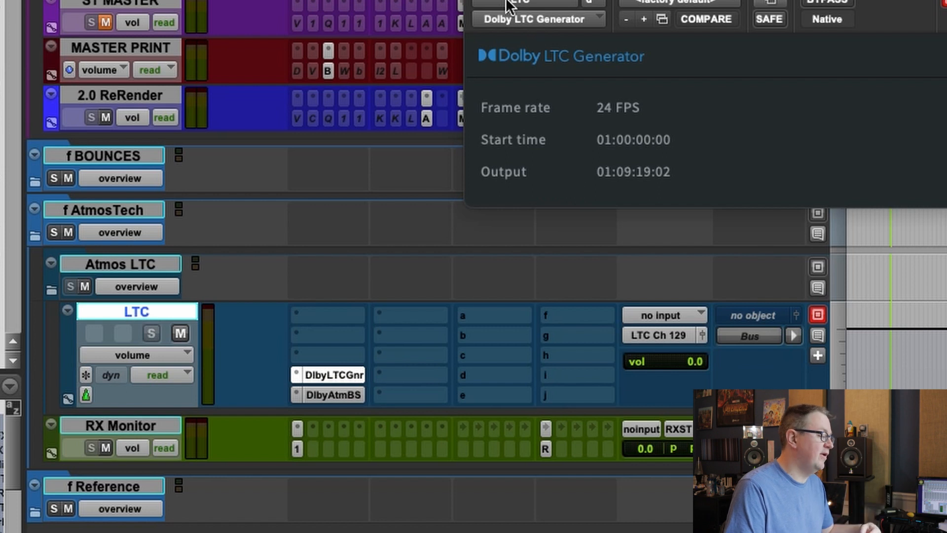
key("super+w")
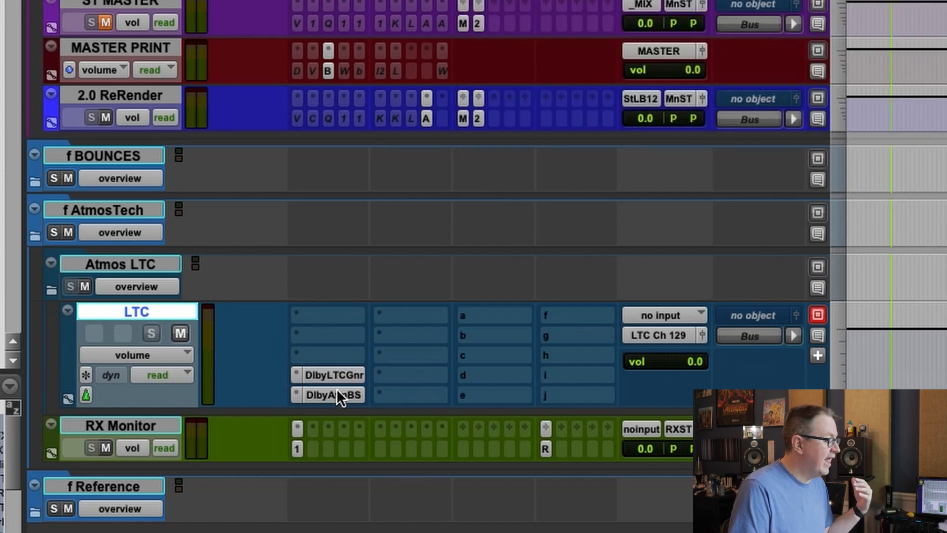
- Examine the input assignments and binaural settings in the LTC track's Dolby Atmos Binaural Settings plug-in
left_click(333, 394)
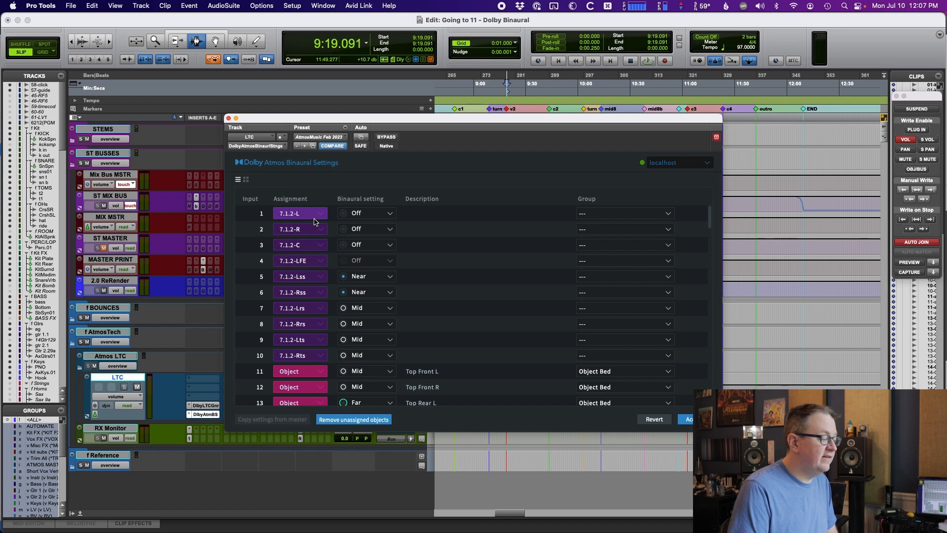
scroll(374, 310, "down", 2)
scroll(374, 309, "up", 2)
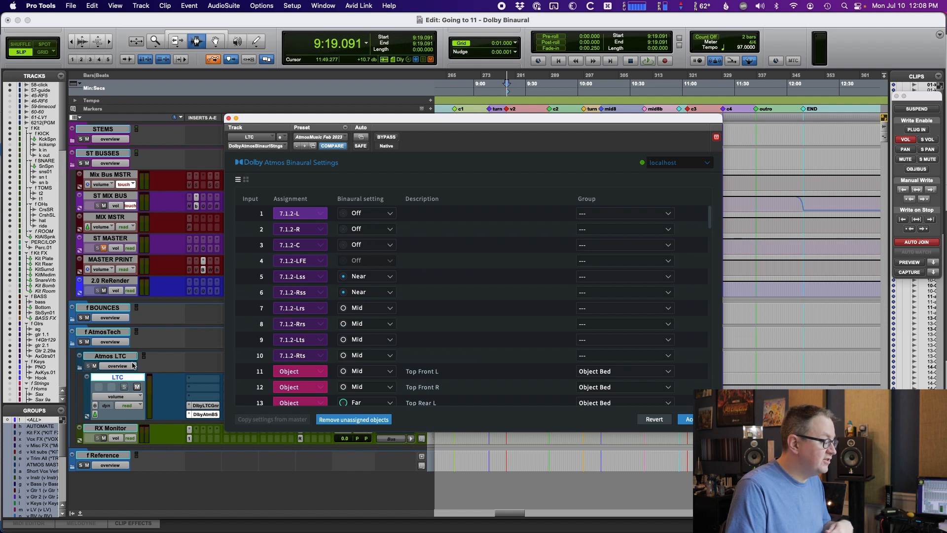
- Switch to Dolby Atmos Renderer, center its window, and open the Binaural Render Mode settings for the inputs
key("super+Tab")
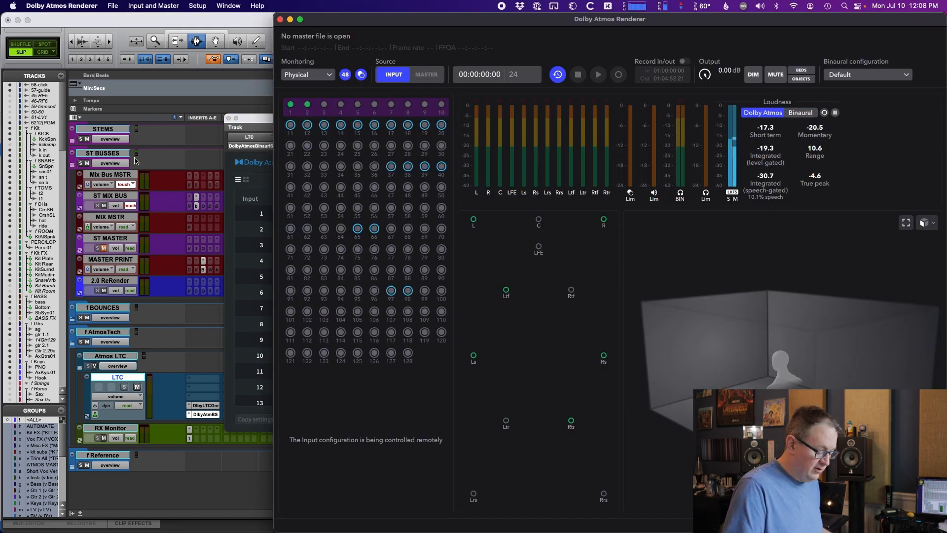
key("ctrl+alt+c")
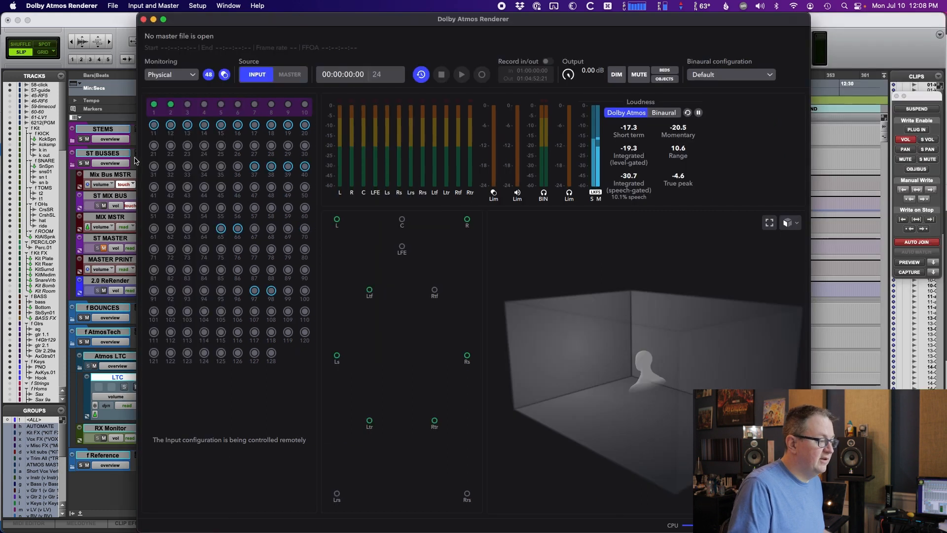
left_click(198, 4)
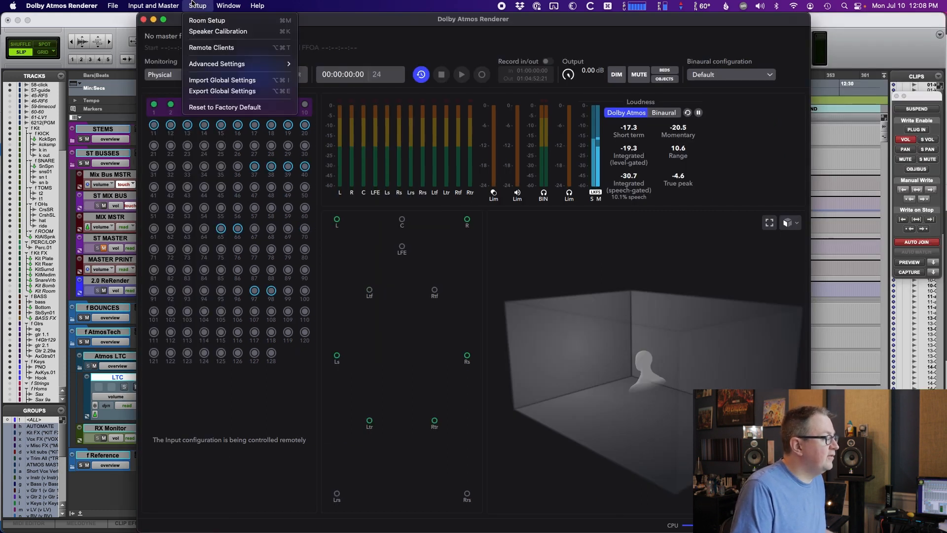
mouse_move(166, 3)
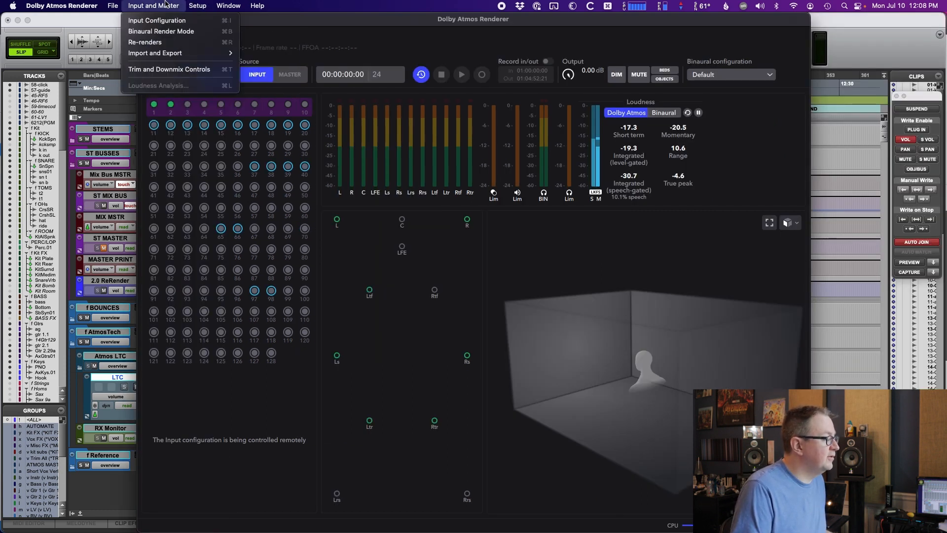
left_click(163, 33)
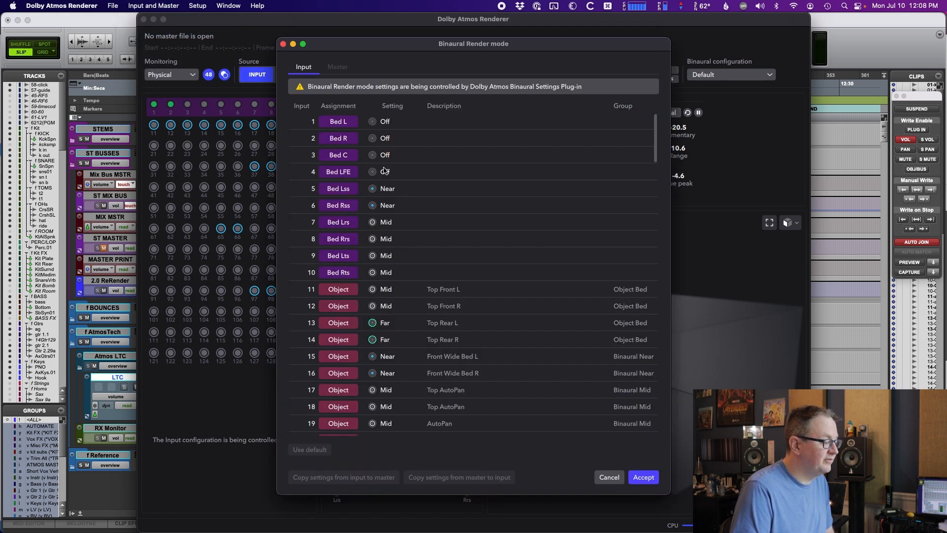
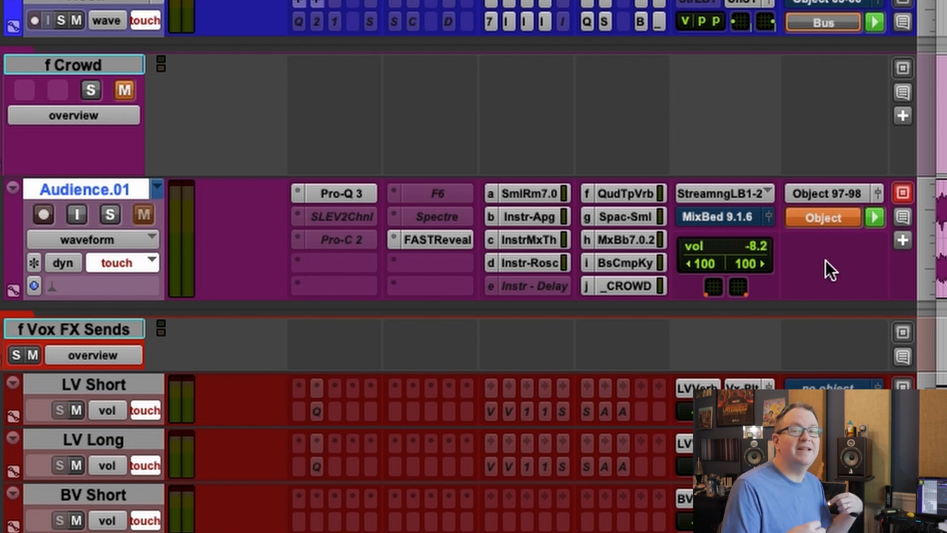
- View the available object assignments for the Audience.01 track without choosing a different one
left_click(832, 194)
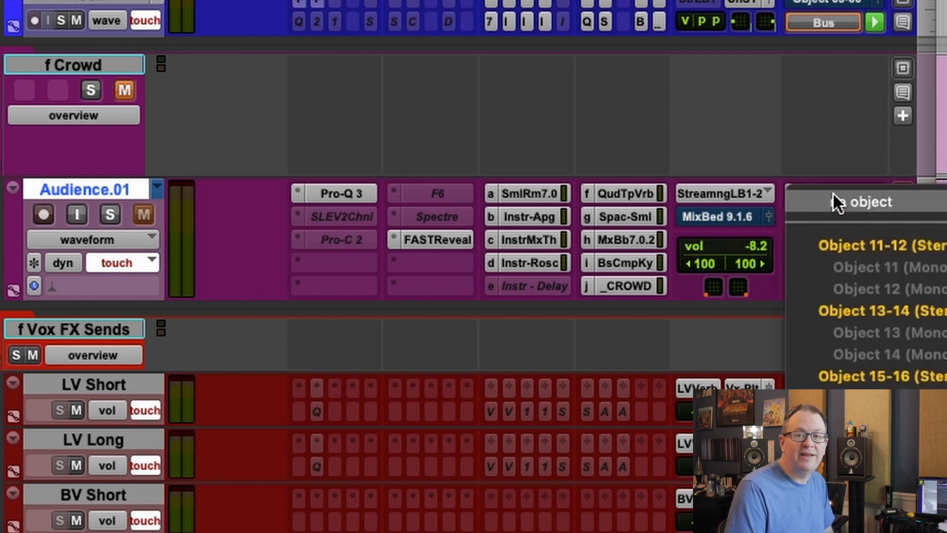
left_click(411, 307)
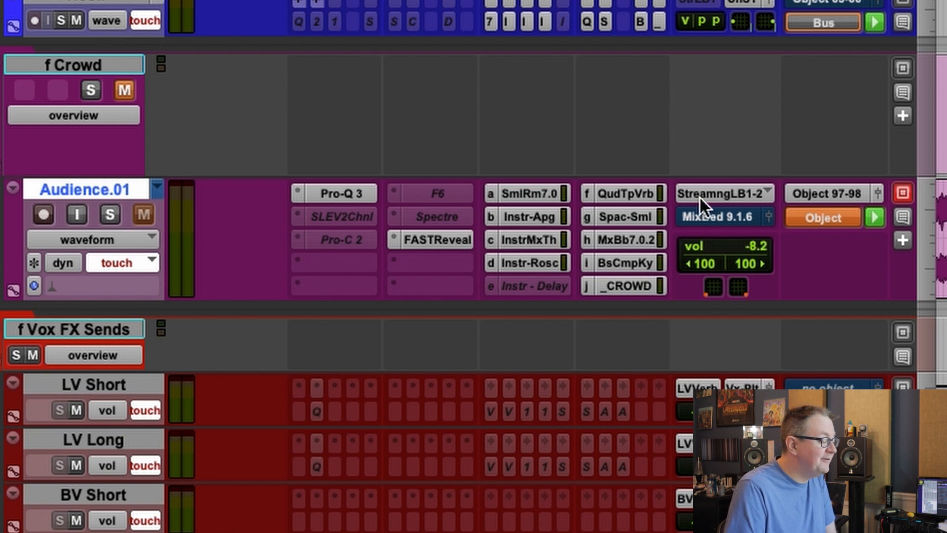
left_click(829, 193)
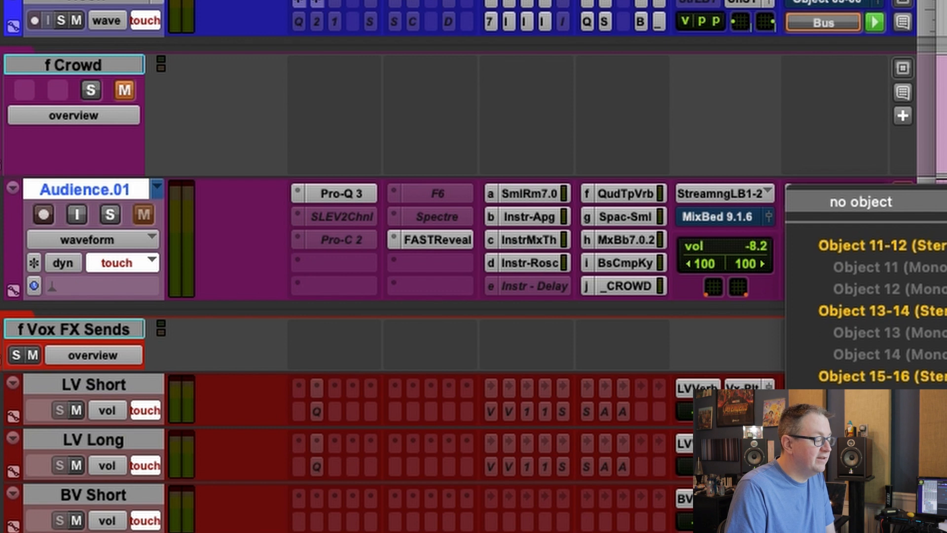
key("Escape")
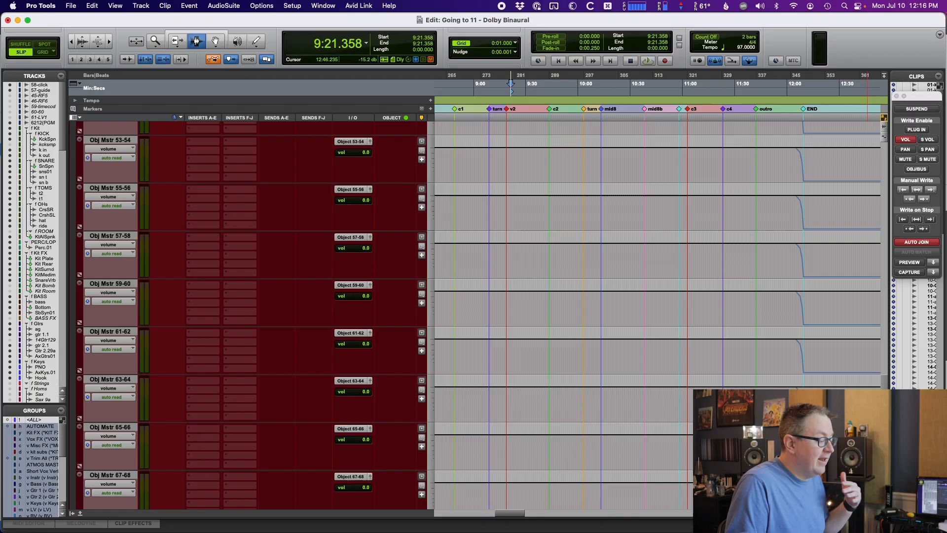
- Open the Dolby Atmos Binaural Settings plug-in on the LTC track below the object master tracks
scroll(232, 393, "down", 15)
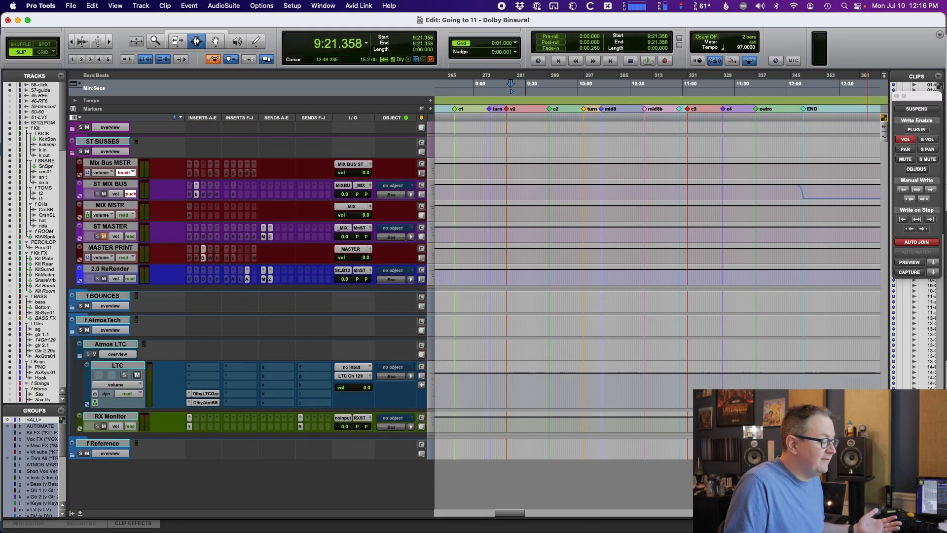
left_click(205, 402)
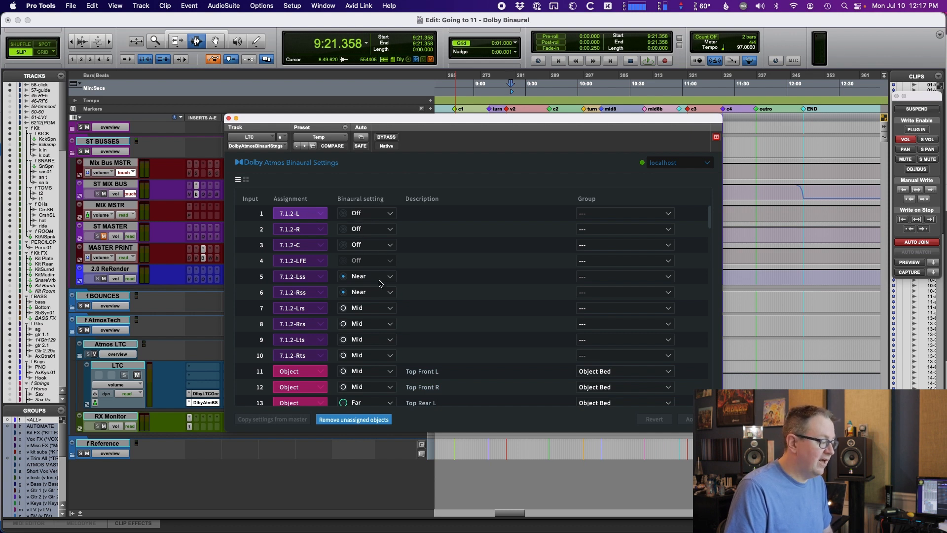
- Compare the binaural settings of the 7.1.2 bed inputs with those of the first Top Front, Top Rear and Front Wide objects
scroll(379, 283, "down", 1)
scroll(382, 276, "down", 3)
scroll(424, 314, "down", 5)
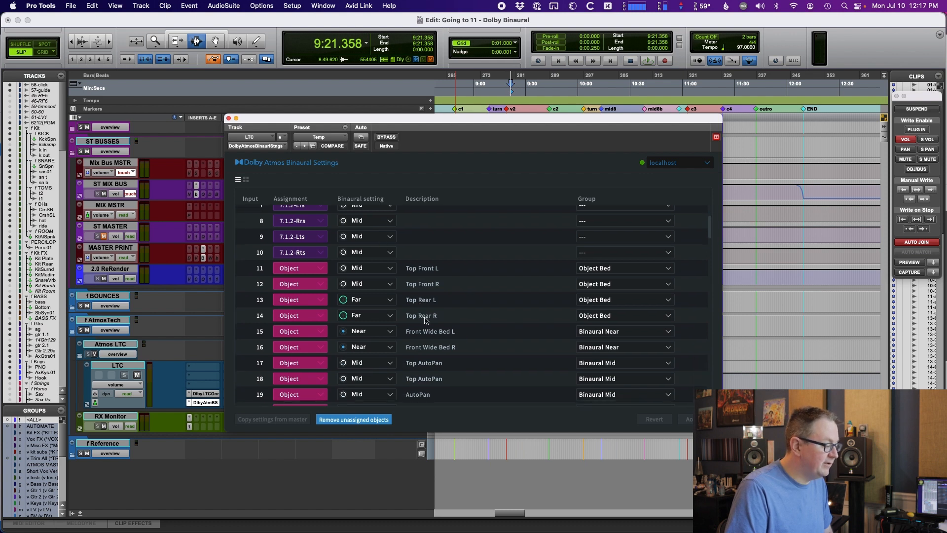
scroll(424, 319, "down", 2)
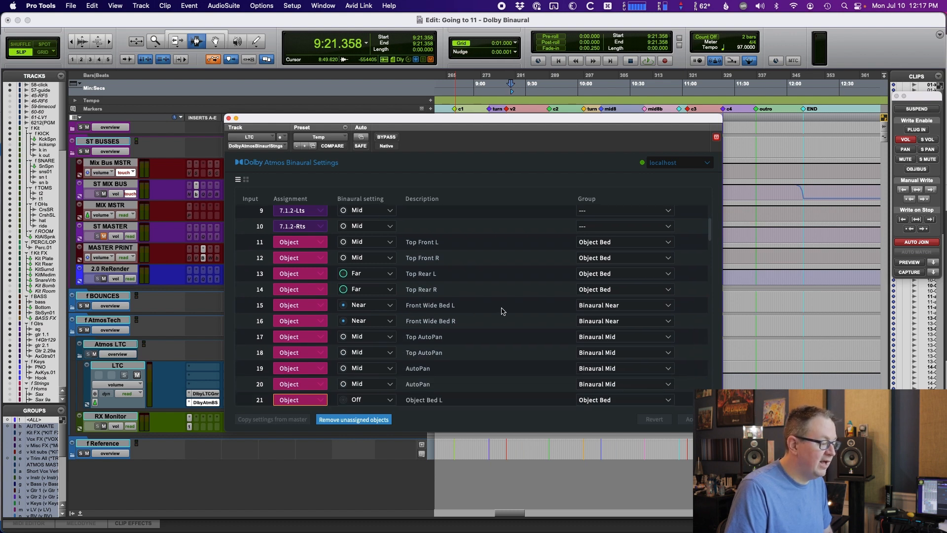
scroll(550, 310, "up", 5)
scroll(547, 311, "down", 6)
scroll(488, 274, "up", 5)
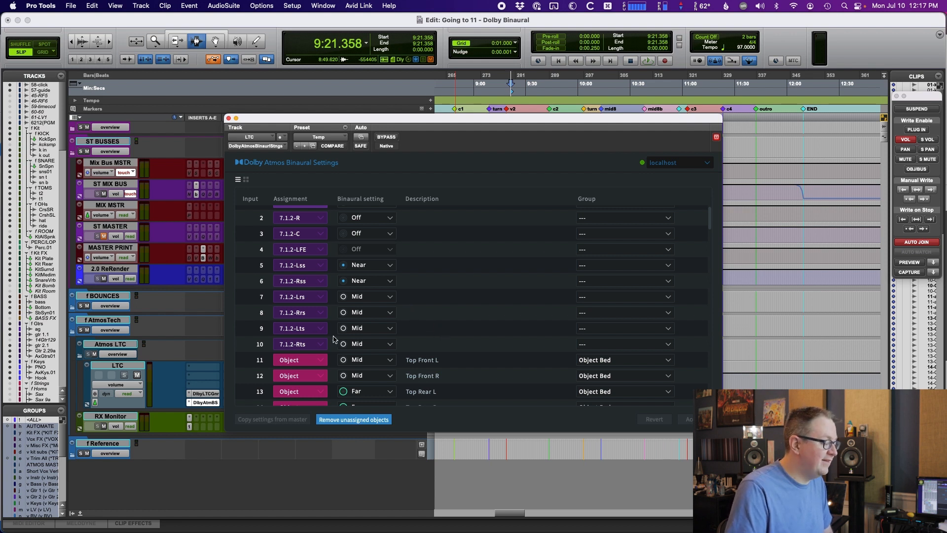
- Examine the binaural settings, descriptions and groups of the object inputs from Top Front L through Object Bed C
scroll(419, 333, "down", 3)
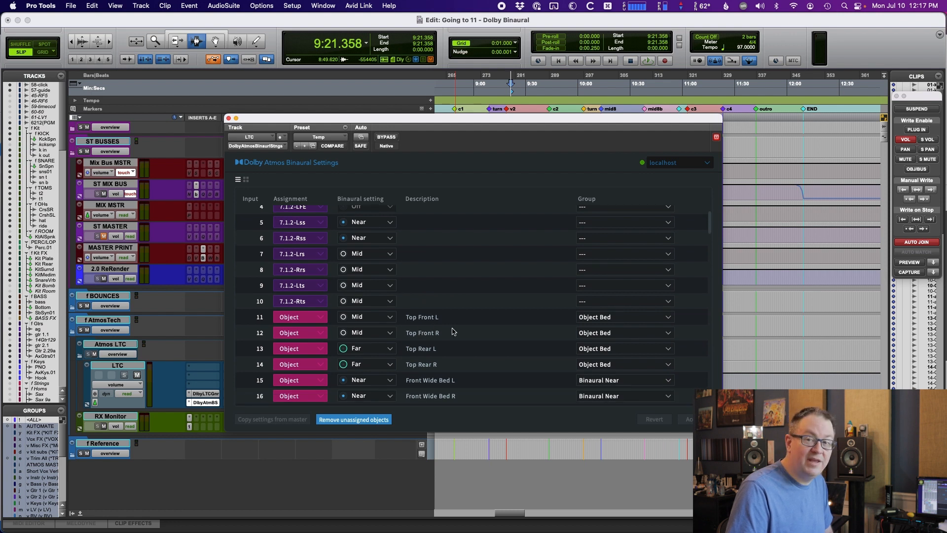
scroll(452, 331, "down", 3)
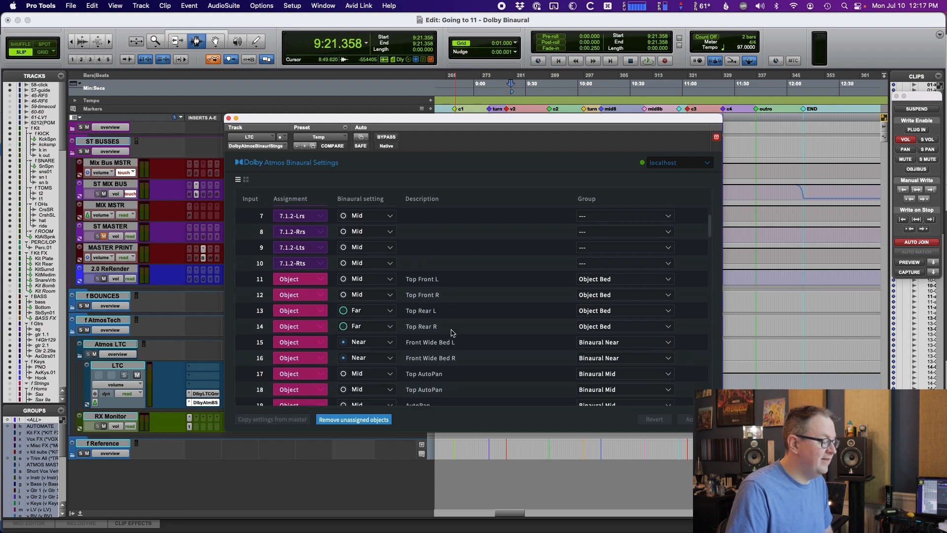
scroll(454, 346, "down", 2)
scroll(424, 325, "down", 1)
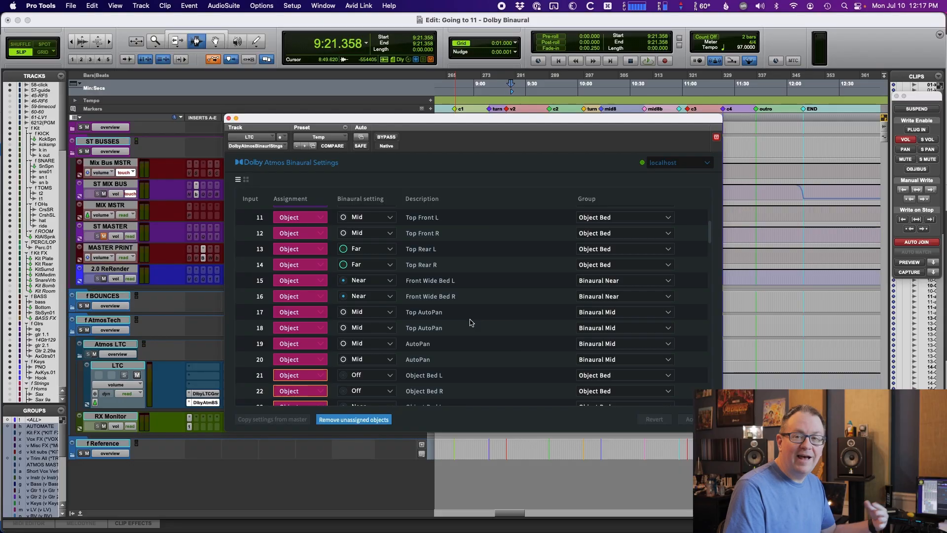
scroll(470, 323, "down", 2)
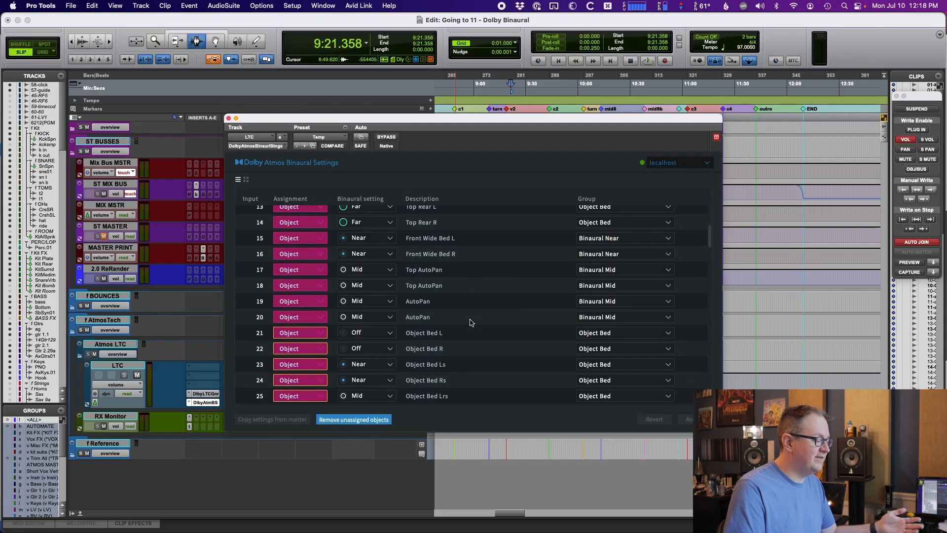
scroll(442, 347, "down", 1)
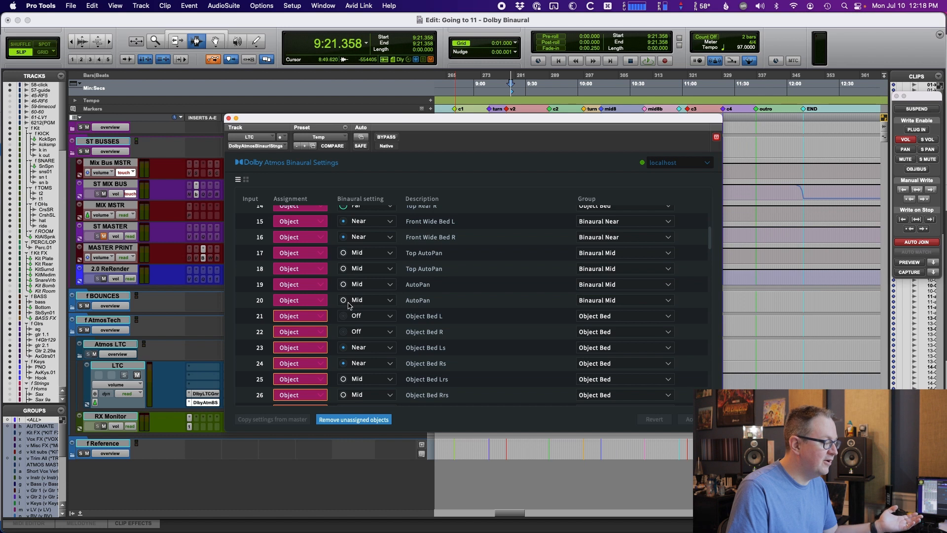
scroll(377, 337, "down", 1)
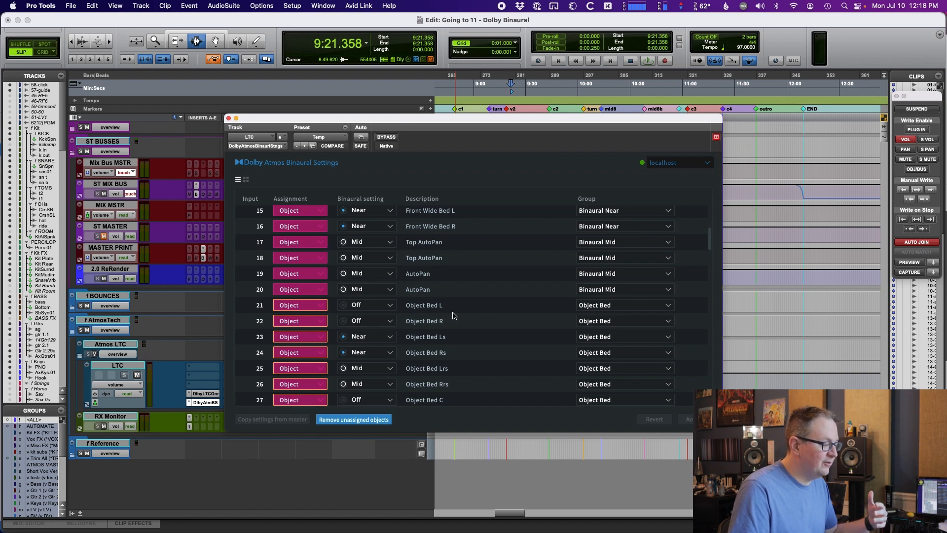
scroll(433, 261, "up", 6)
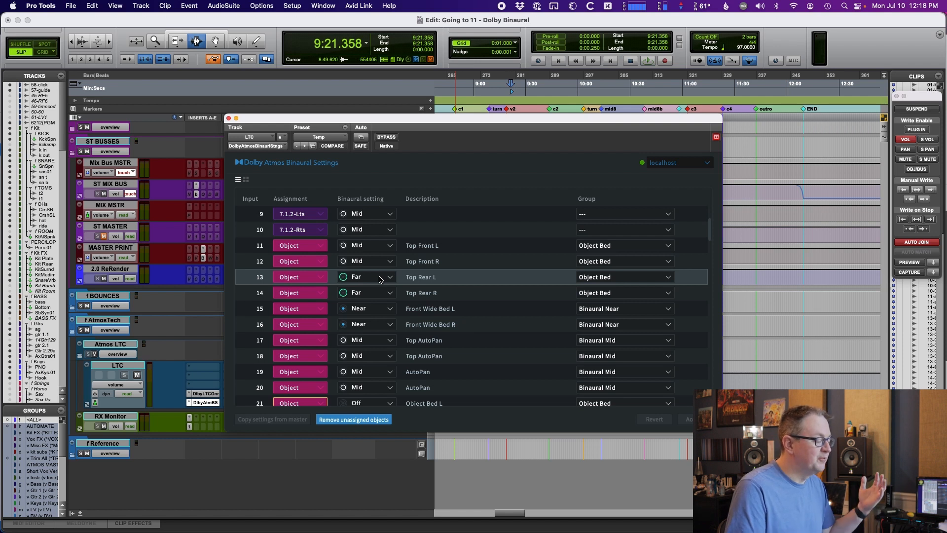
scroll(379, 279, "up", 5)
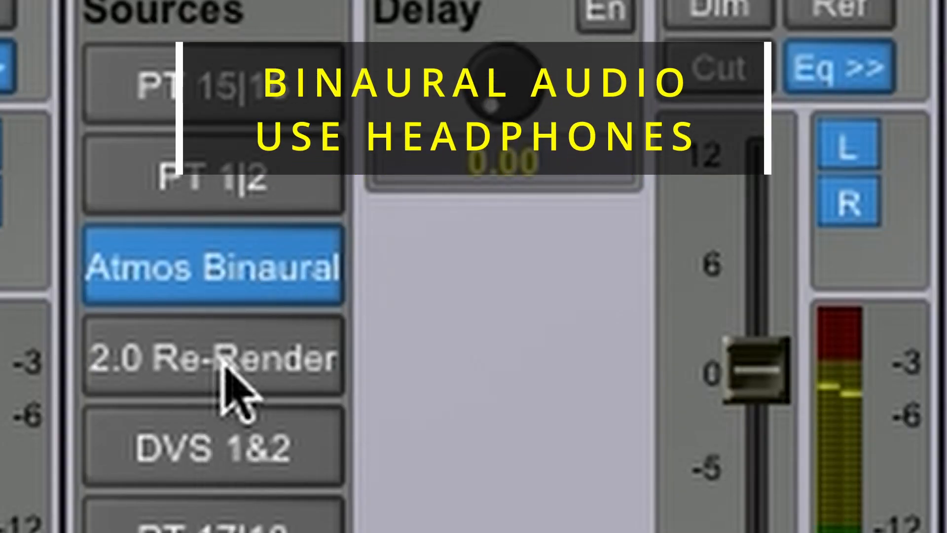
- Compare the mix during playback by alternating the monitor source between 2.0 Re-Render and Atmos Binaural four times, ending on Atmos Binaural
left_click(223, 362)
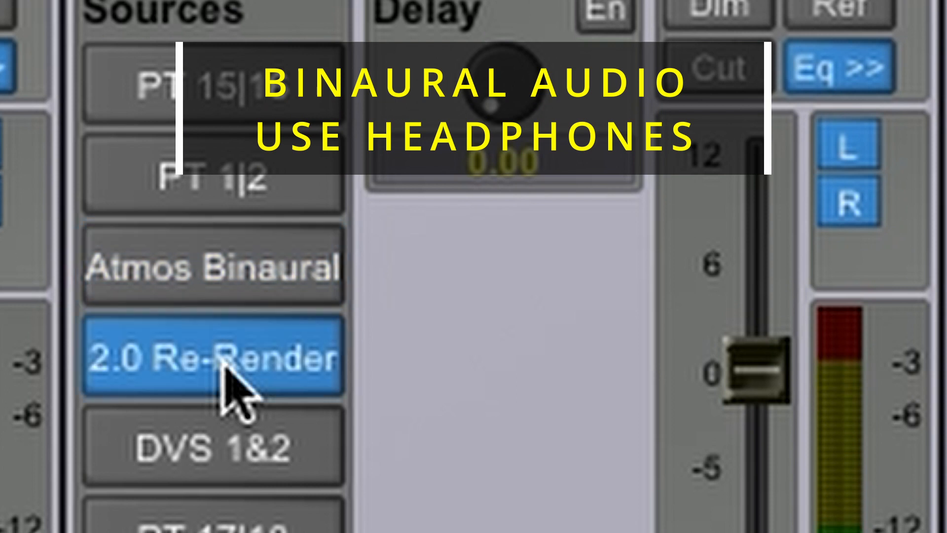
left_click(217, 269)
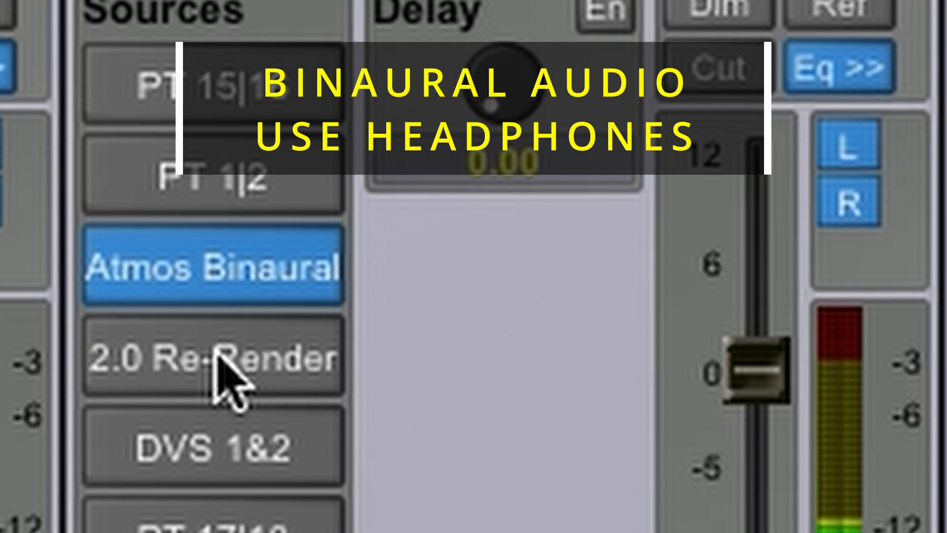
left_click(217, 356)
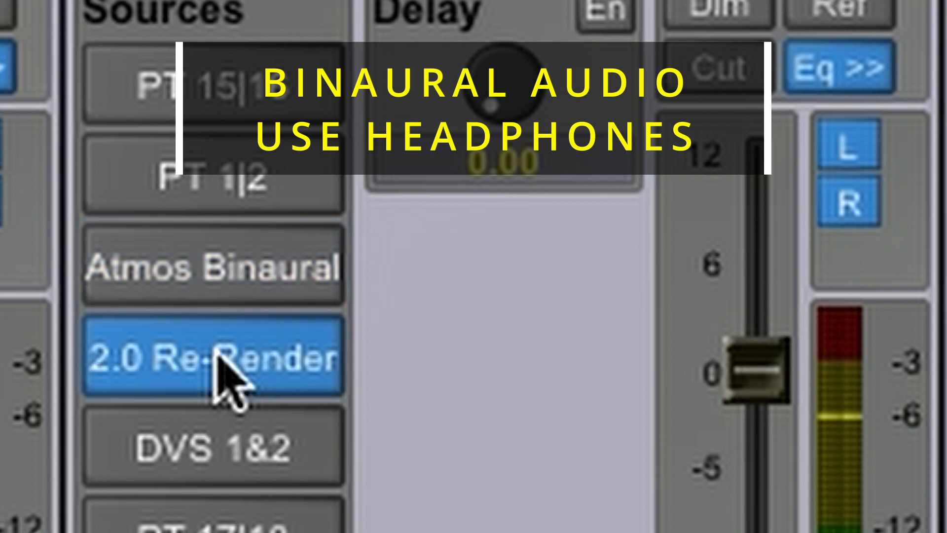
left_click(217, 266)
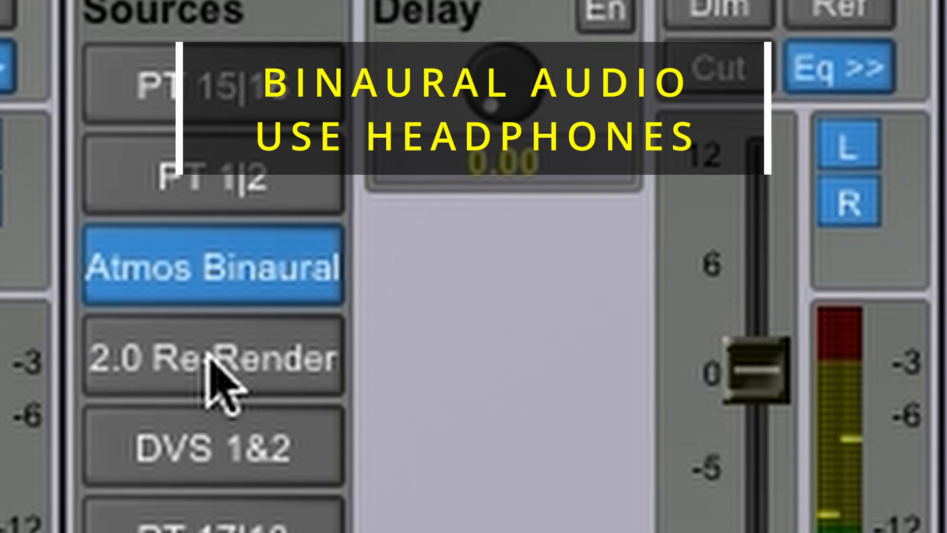
left_click(207, 358)
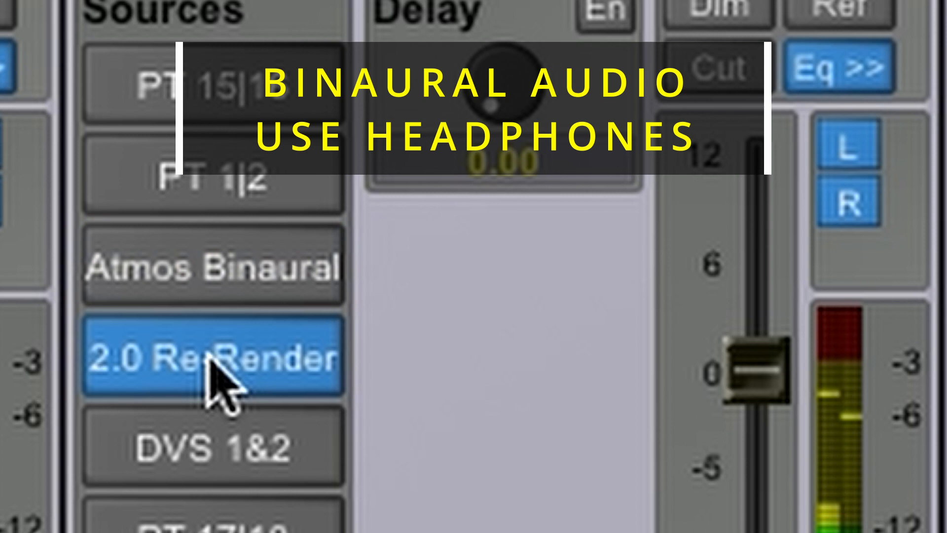
left_click(210, 276)
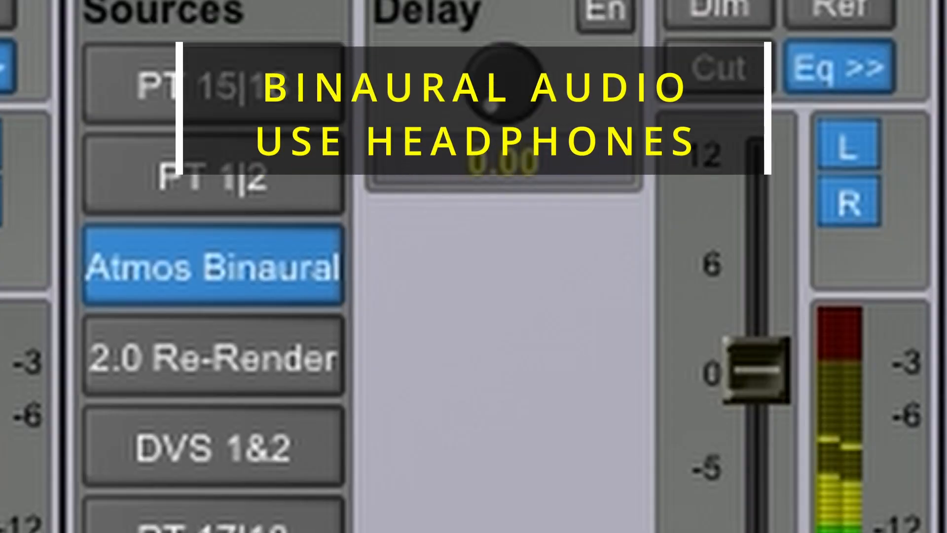
left_click(237, 343)
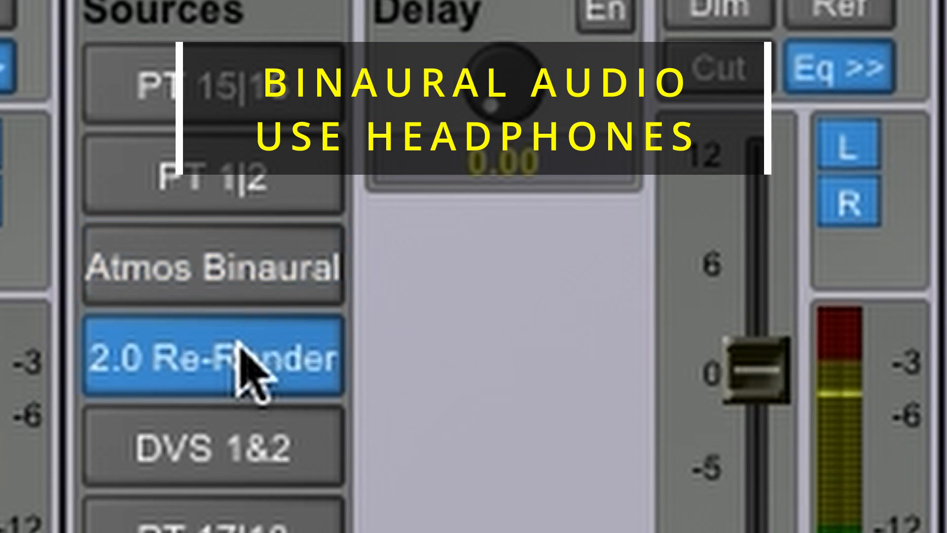
left_click(232, 282)
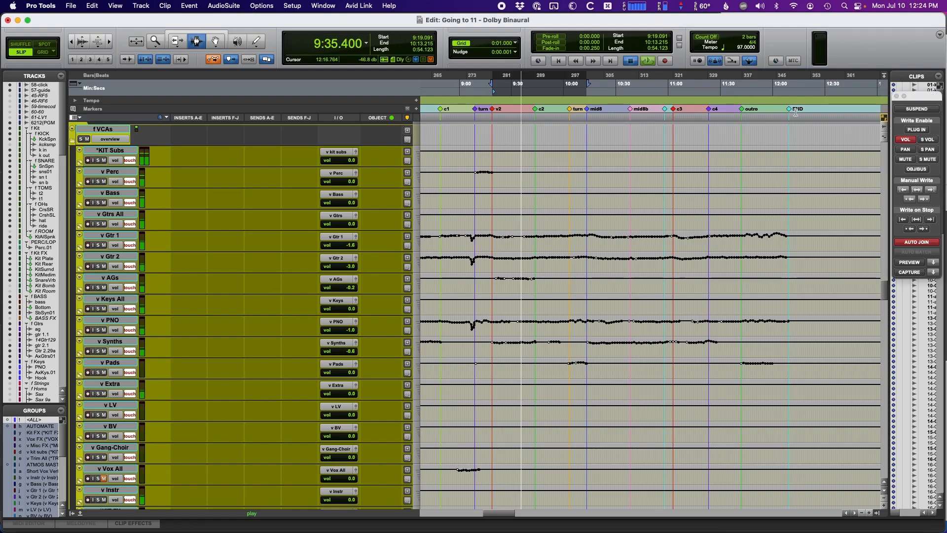
- Stop playback and return to the Pro Tools Edit window with the guitar, keys and Crowd tracks in view
key("space")
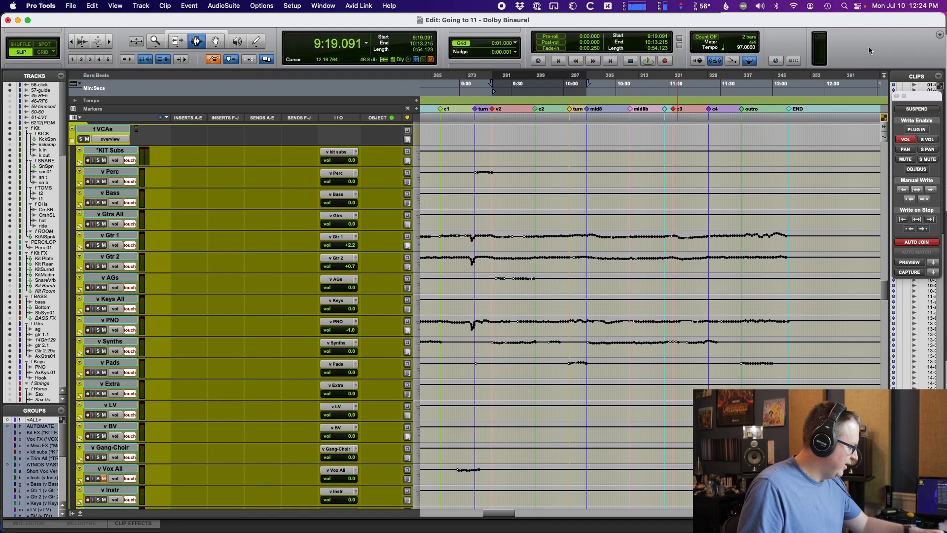
scroll(829, 123, "down", 15)
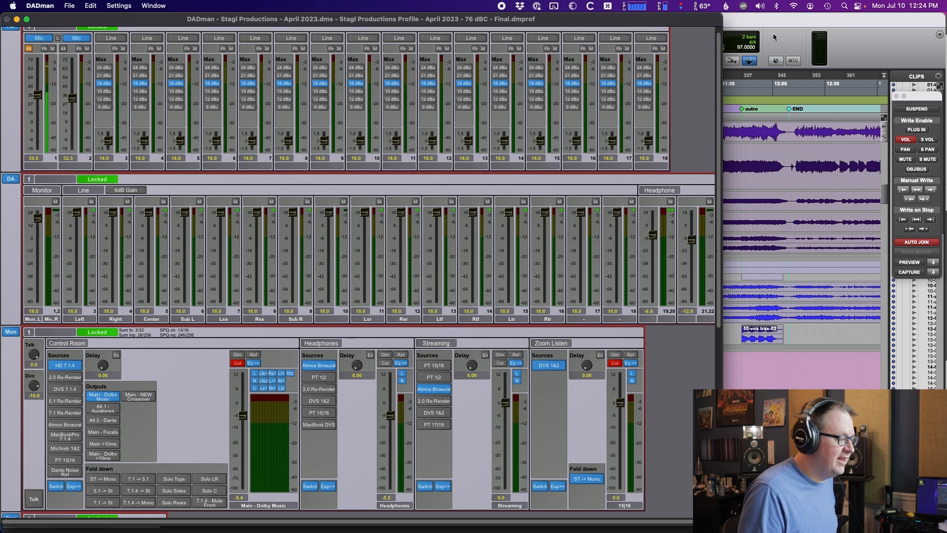
left_click(774, 36)
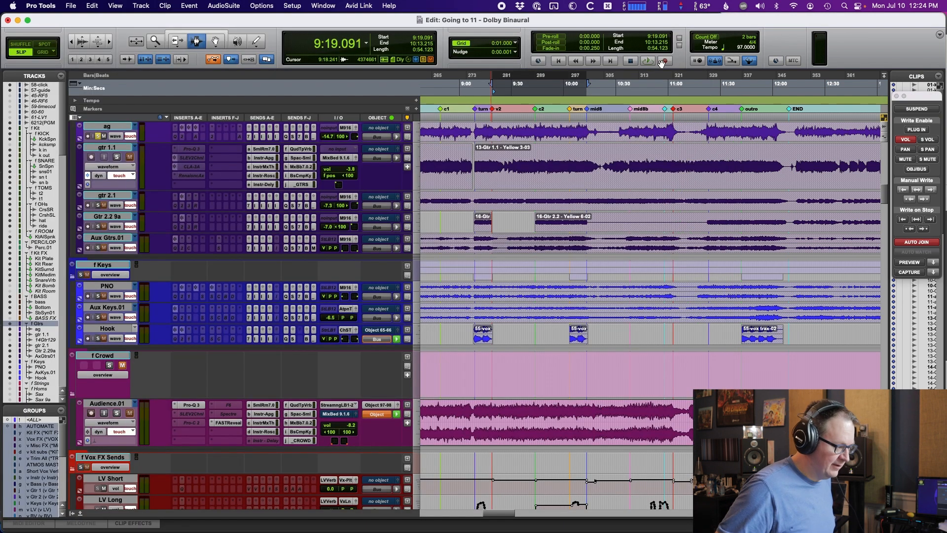
- Show the floating Transport window clear of the track controls and start playback of the selected range
key("super+1")
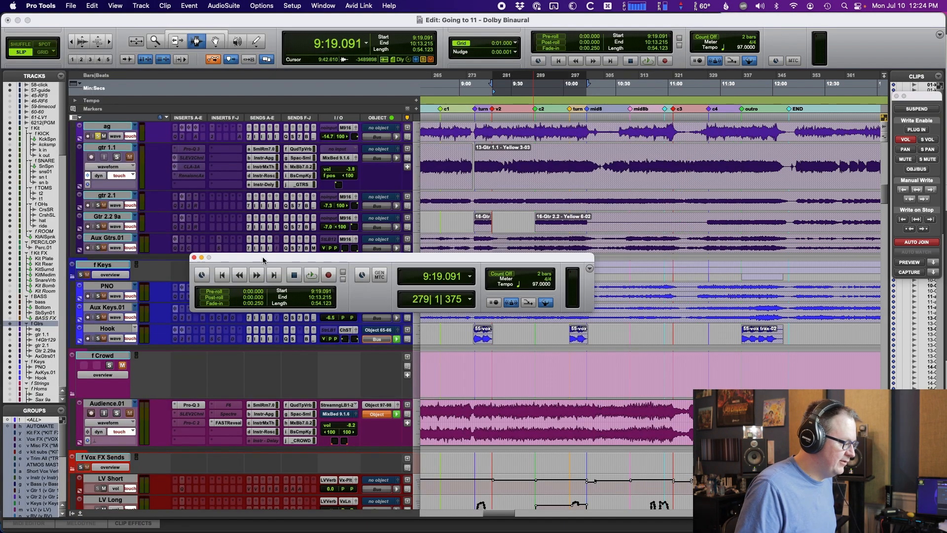
key("super+1")
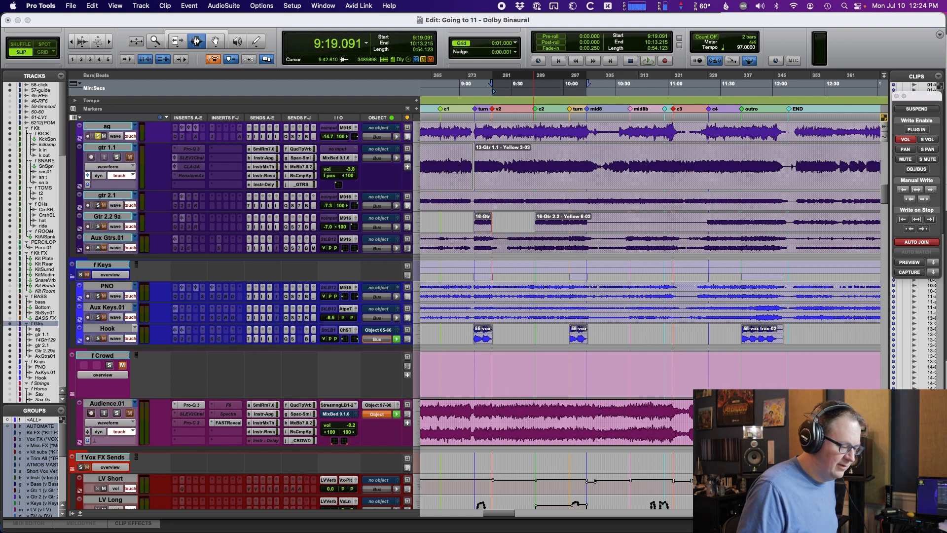
key("super+Tab")
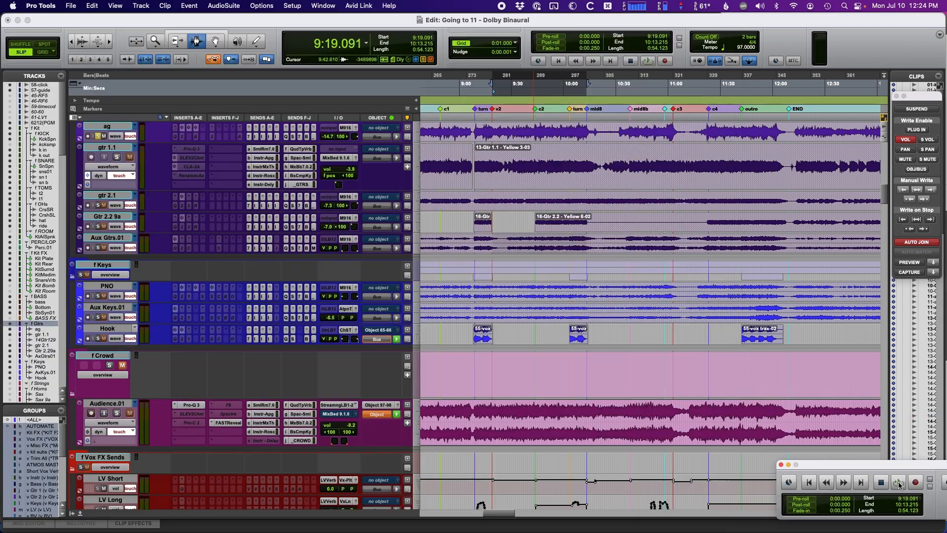
left_click(898, 485)
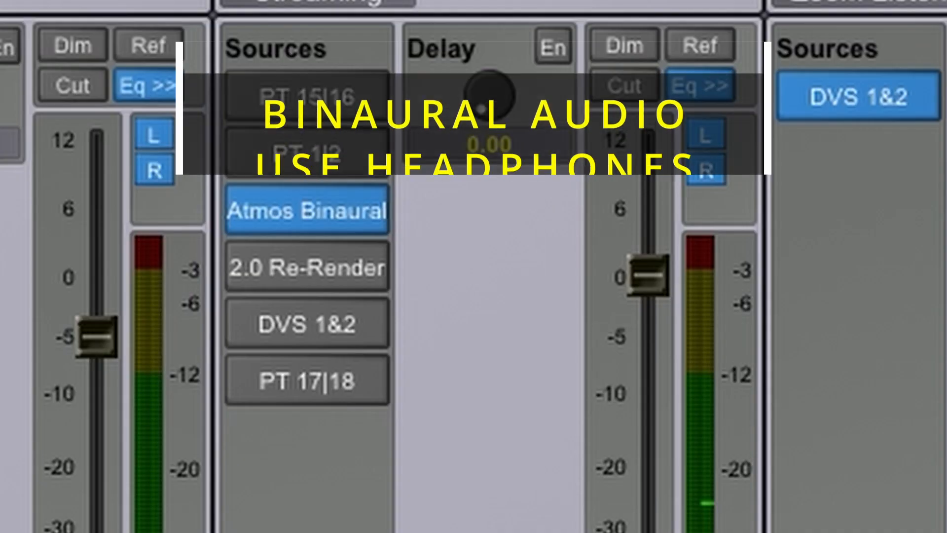
- Switch the Streaming source between 2.0 Re-Render and Atmos Binaural twice to compare them during playback, ending on Atmos Binaural
left_click(330, 283)
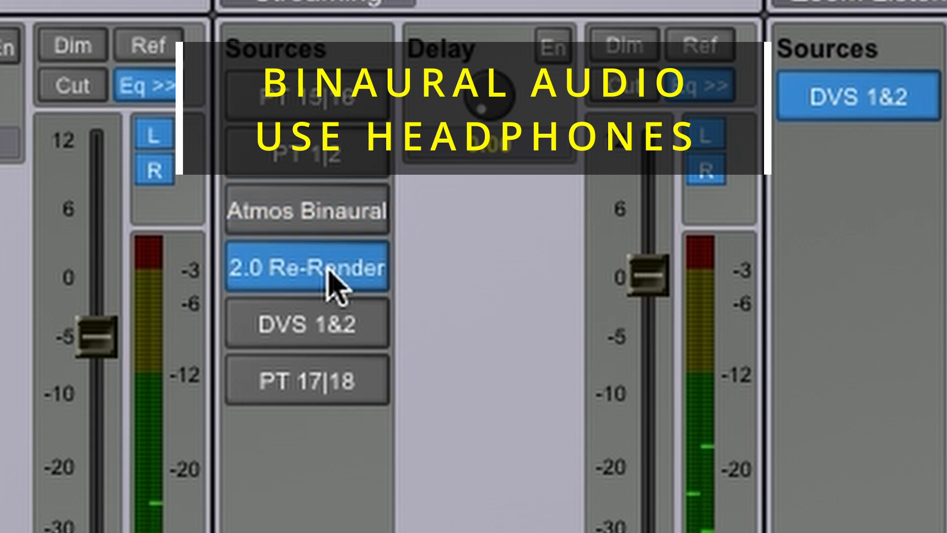
left_click(339, 227)
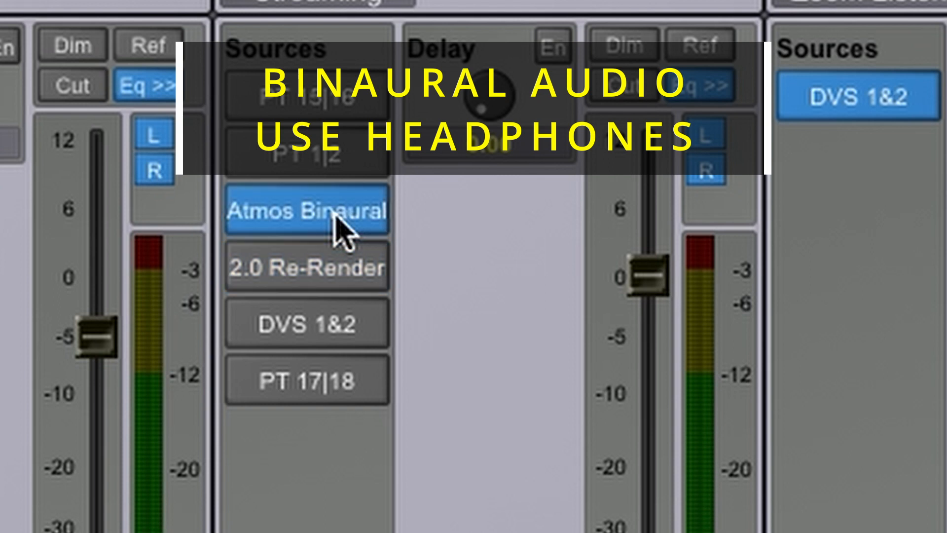
left_click(333, 266)
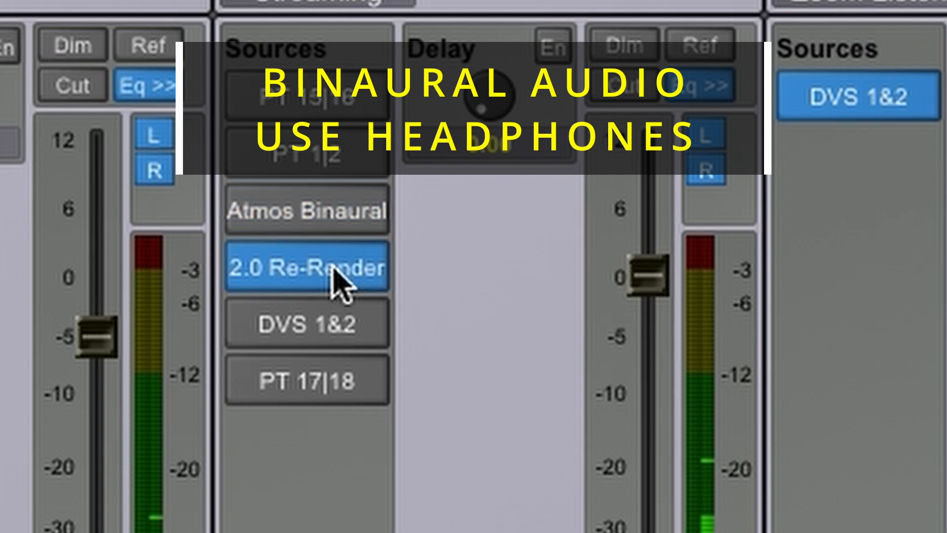
left_click(334, 220)
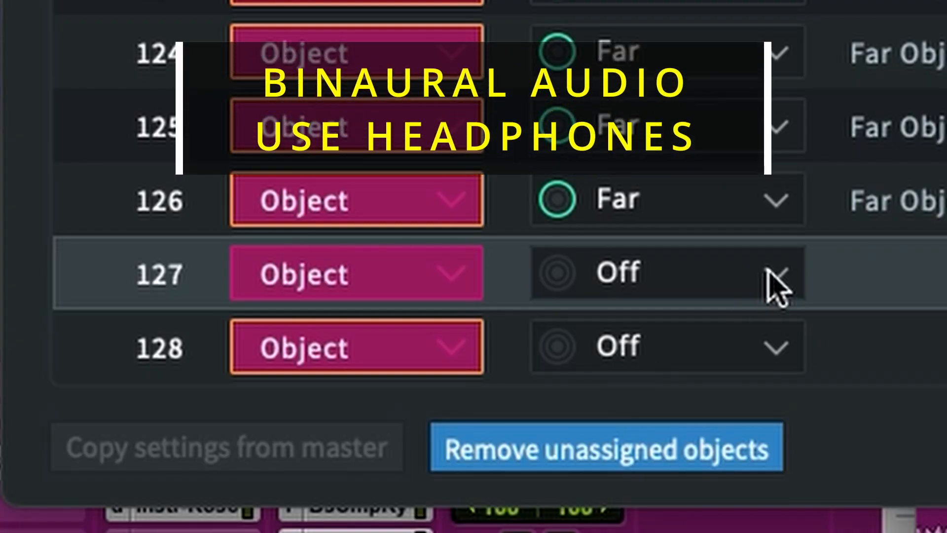
- Audition object input 127 with its binaural setting at Near, Off and Mid, and set it back to Off
left_click(779, 288)
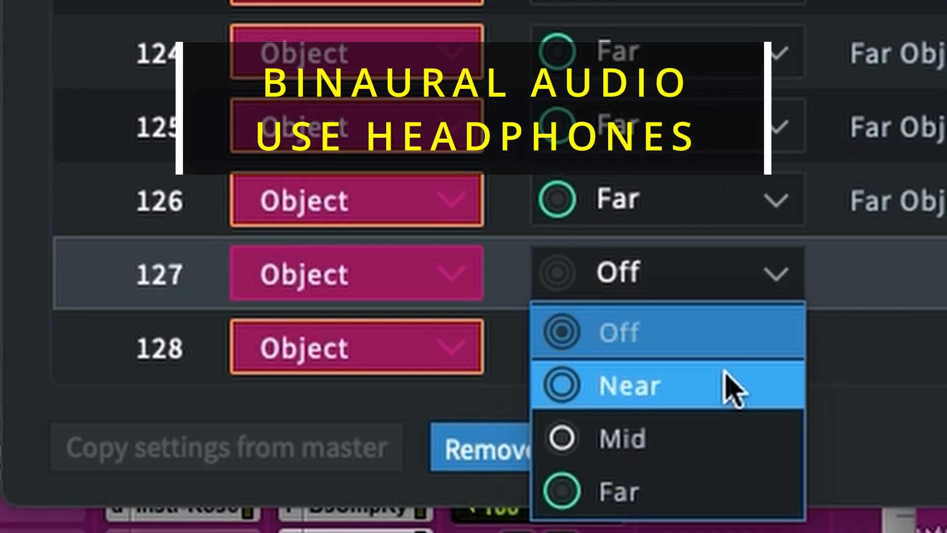
left_click(729, 388)
left_click(775, 272)
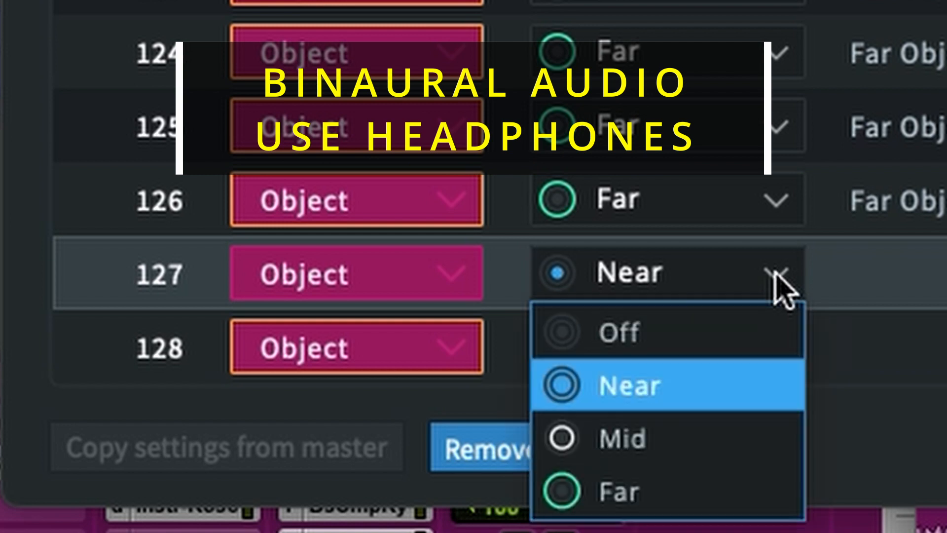
left_click(736, 325)
left_click(777, 276)
left_click(737, 446)
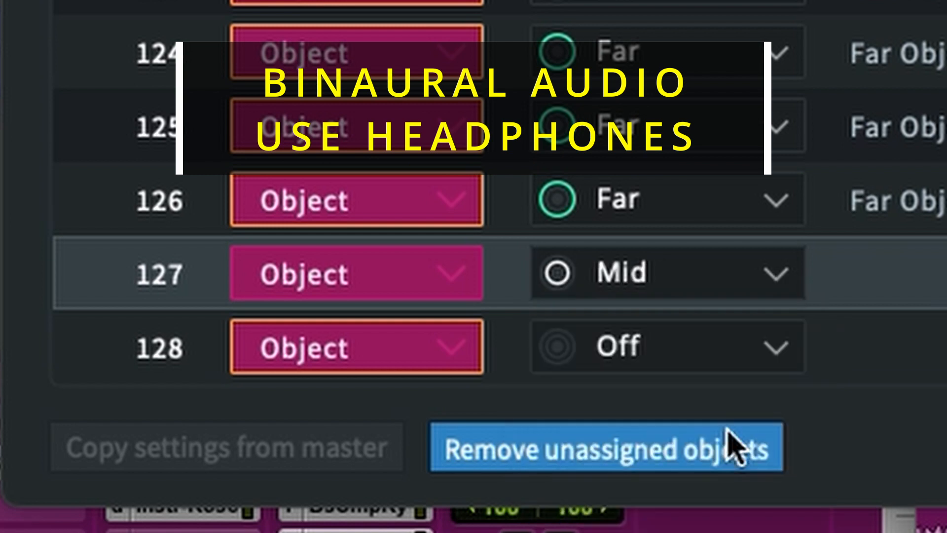
left_click(781, 280)
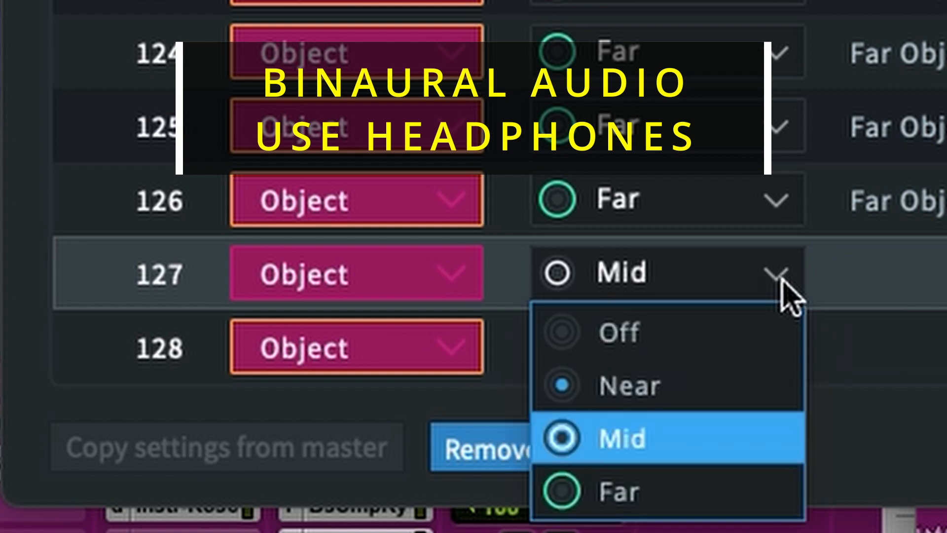
left_click(730, 351)
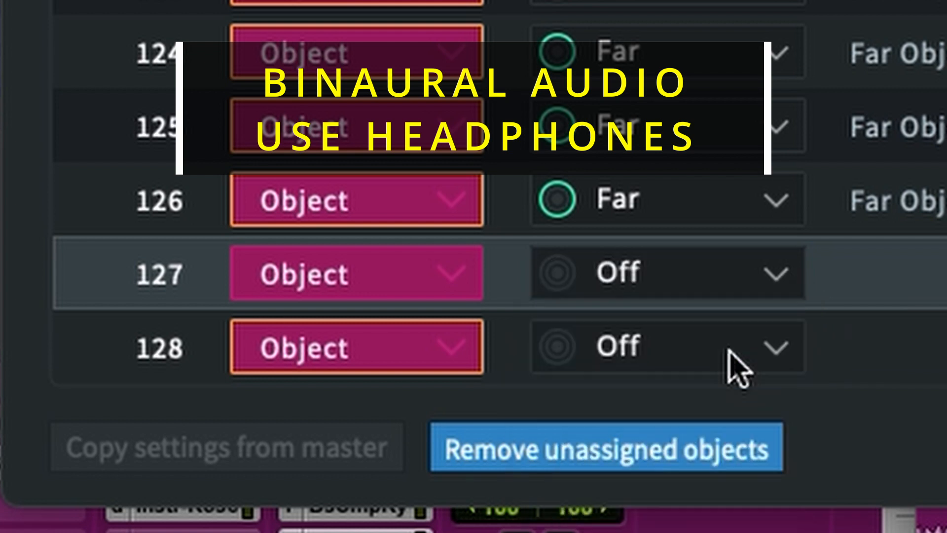
- Compare object input 127 with its binaural render mode at Far against Off, ending on Off
left_click(778, 280)
left_click(732, 470)
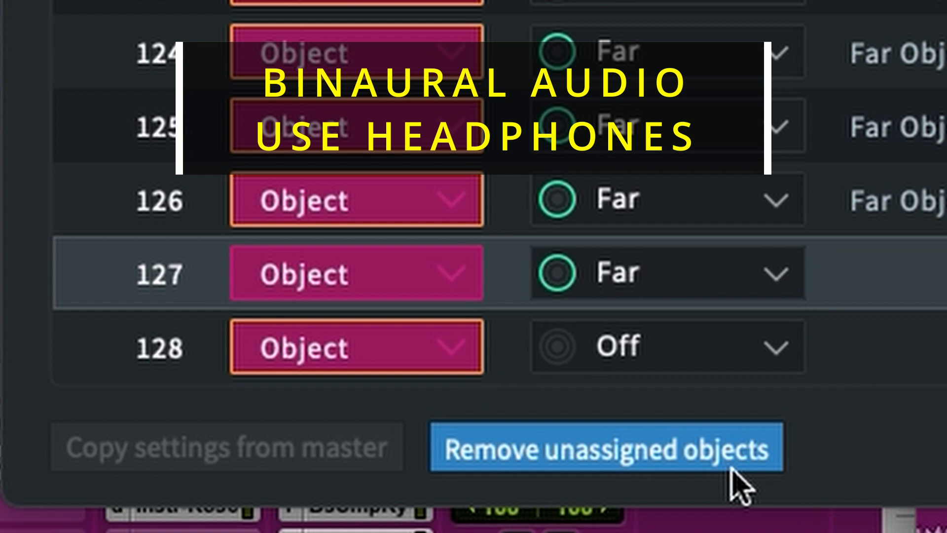
left_click(775, 270)
left_click(746, 326)
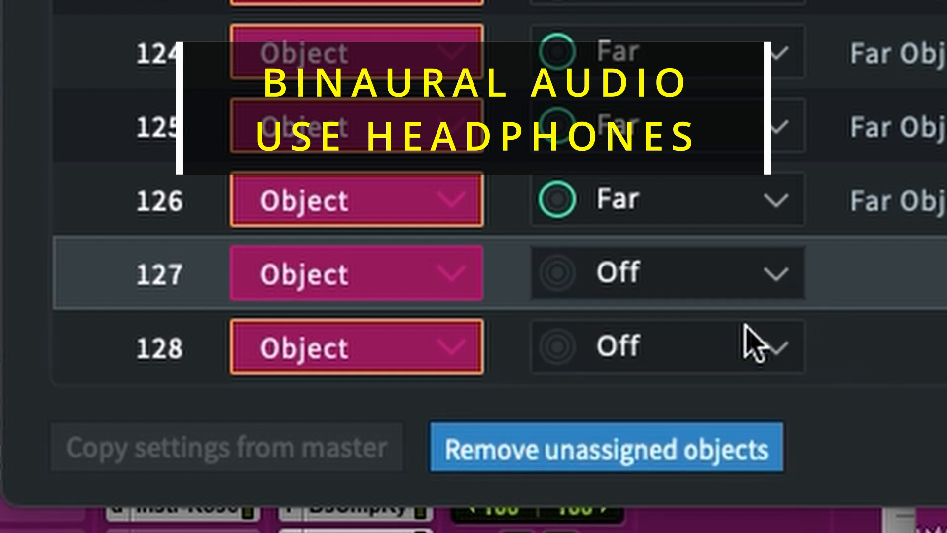
- Audition object input 127 with its binaural render mode at Near, Mid and Far in sequence, leaving it on Far
left_click(774, 273)
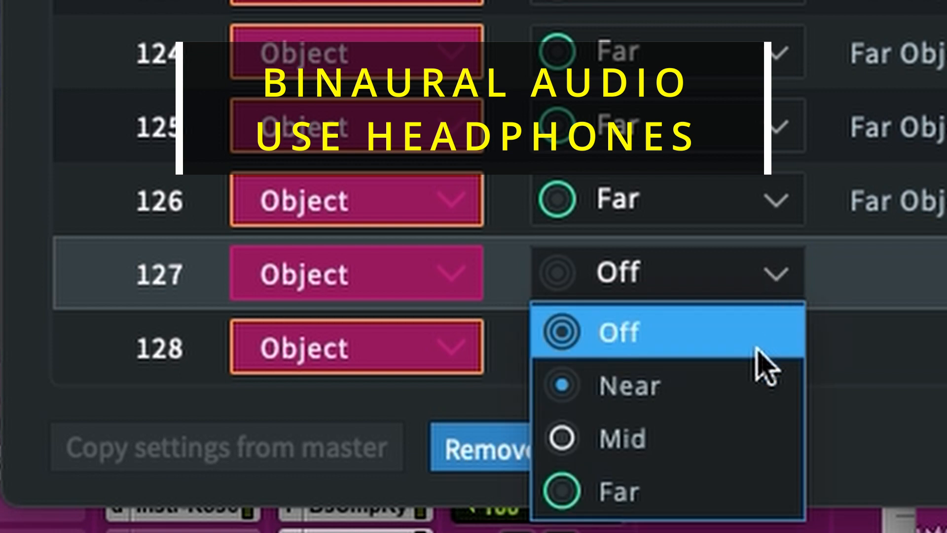
left_click(745, 377)
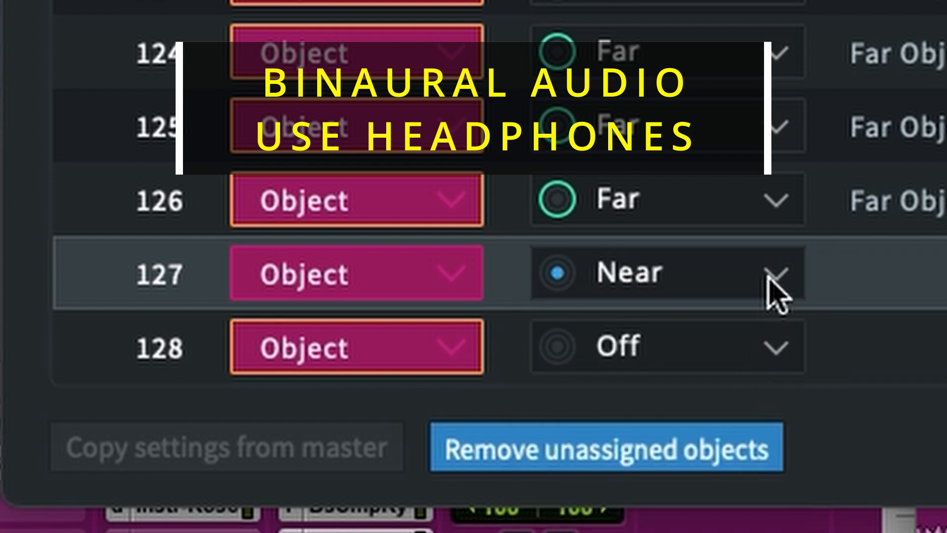
left_click(769, 272)
left_click(725, 429)
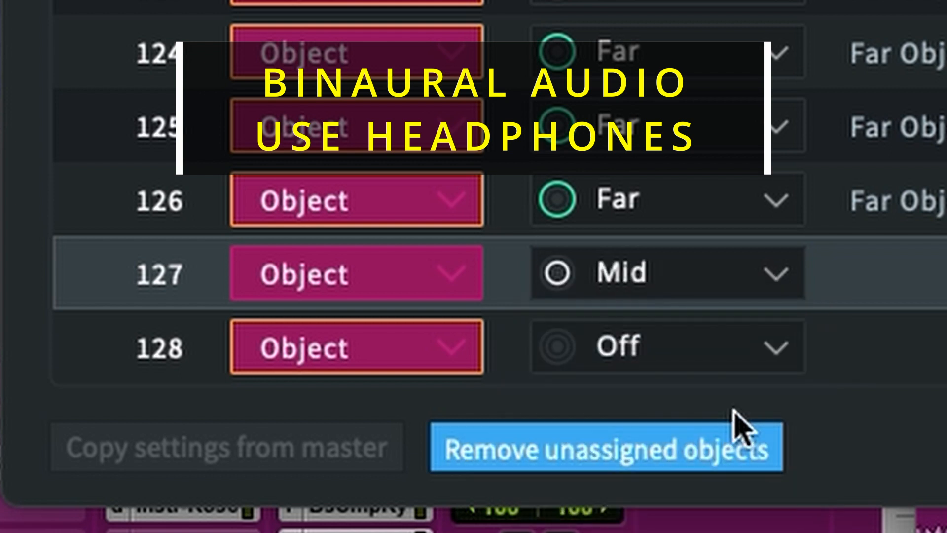
left_click(773, 278)
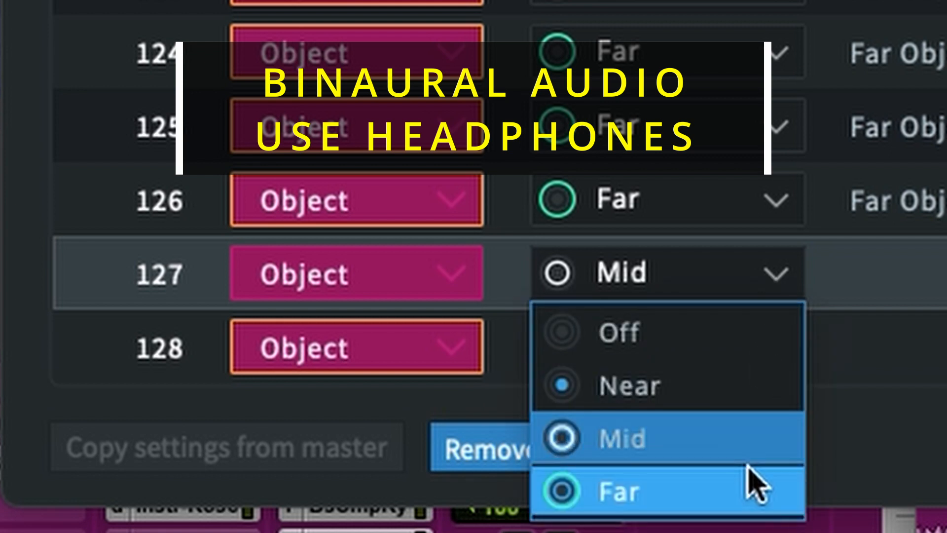
left_click(755, 480)
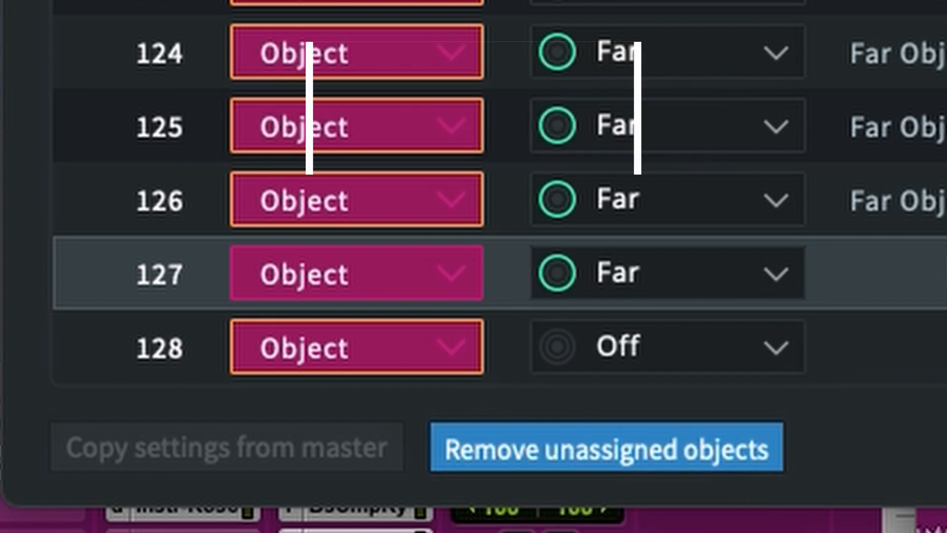